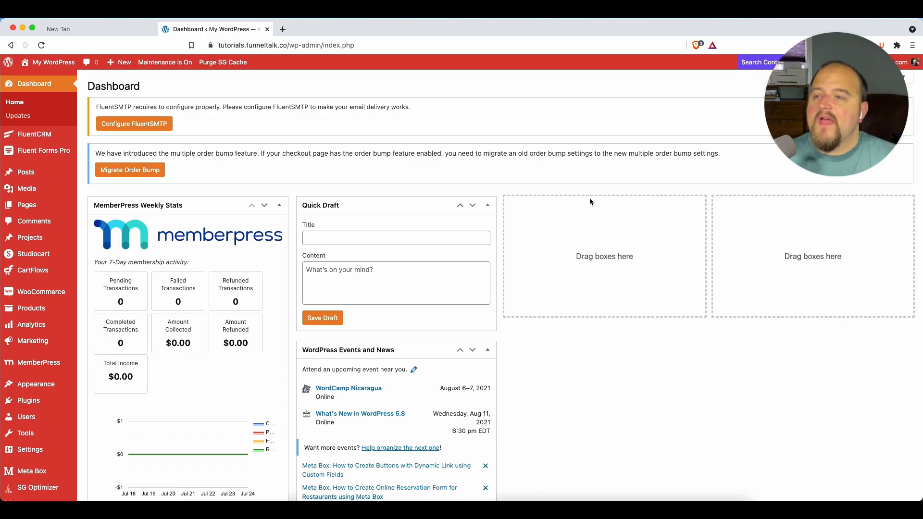
# Step: Open the FluentCRM contacts list and review the options for filtering contacts by status
pyautogui.click(46, 139)
pyautogui.click(104, 148)
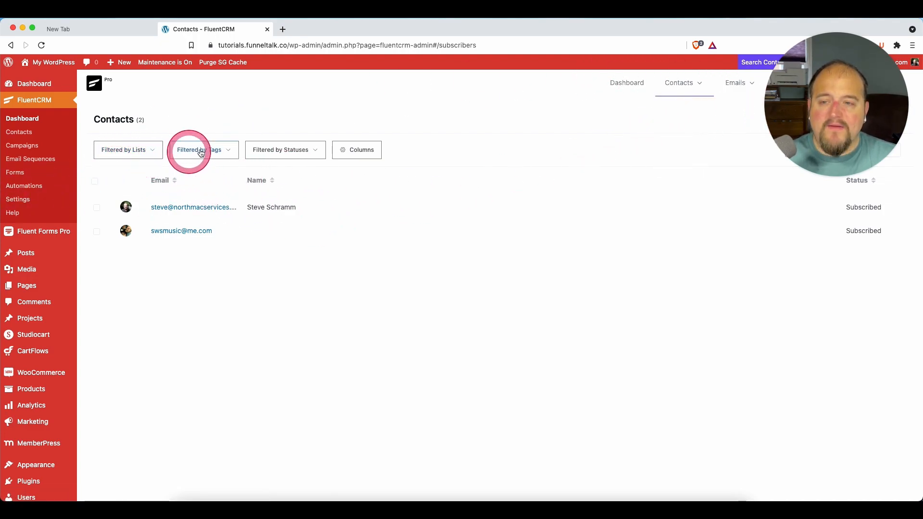
pyautogui.click(304, 155)
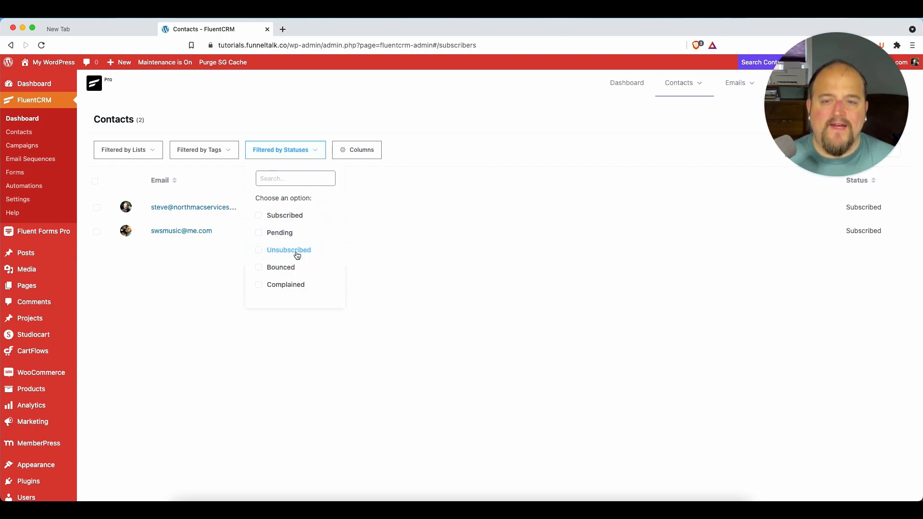
pyautogui.click(469, 134)
# Step: Add the Source column to the contacts list and save the column selection
pyautogui.click(353, 150)
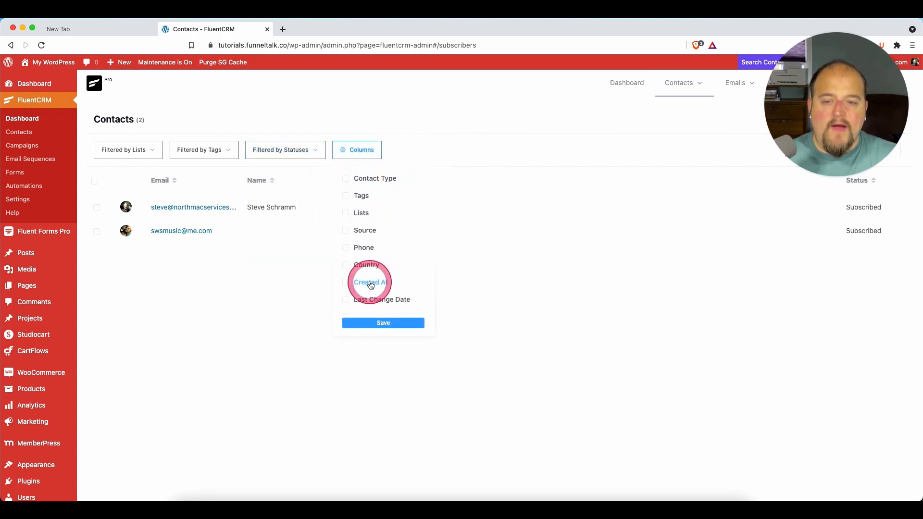
pyautogui.scroll(-1, 370, 286)
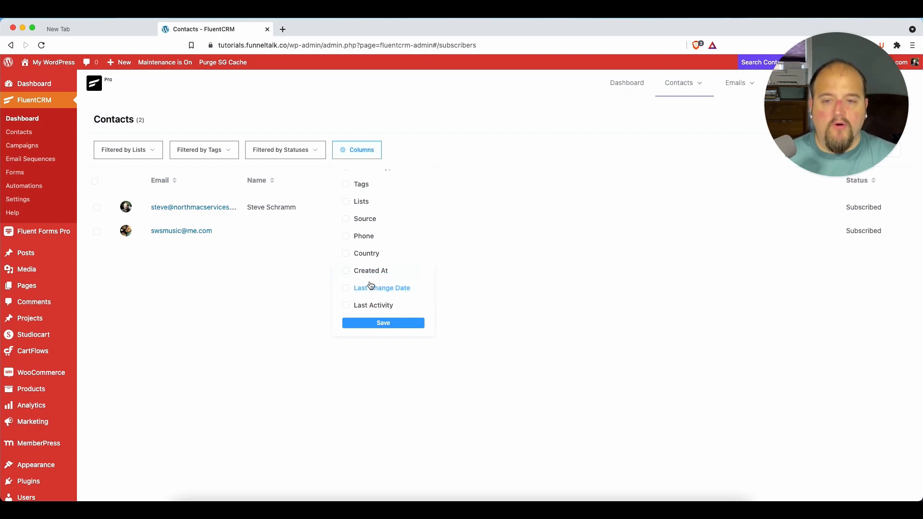
pyautogui.scroll(1, 371, 285)
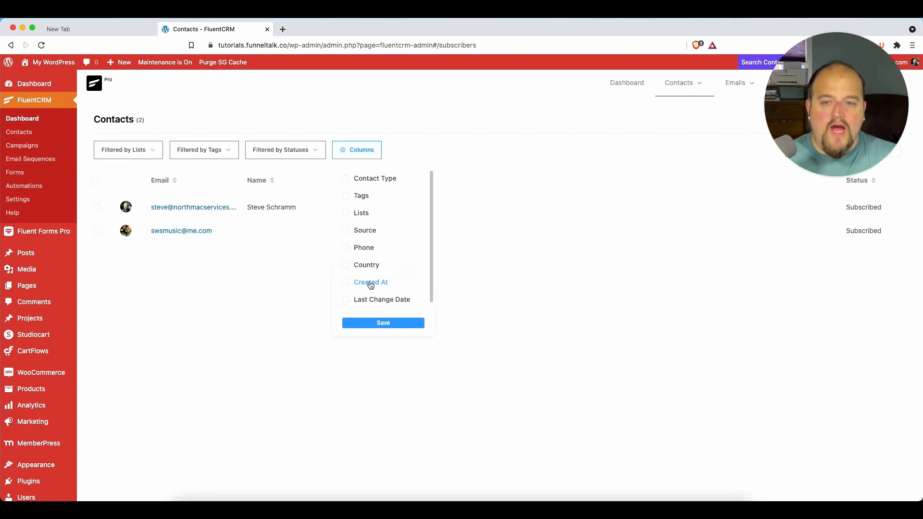
pyautogui.click(346, 230)
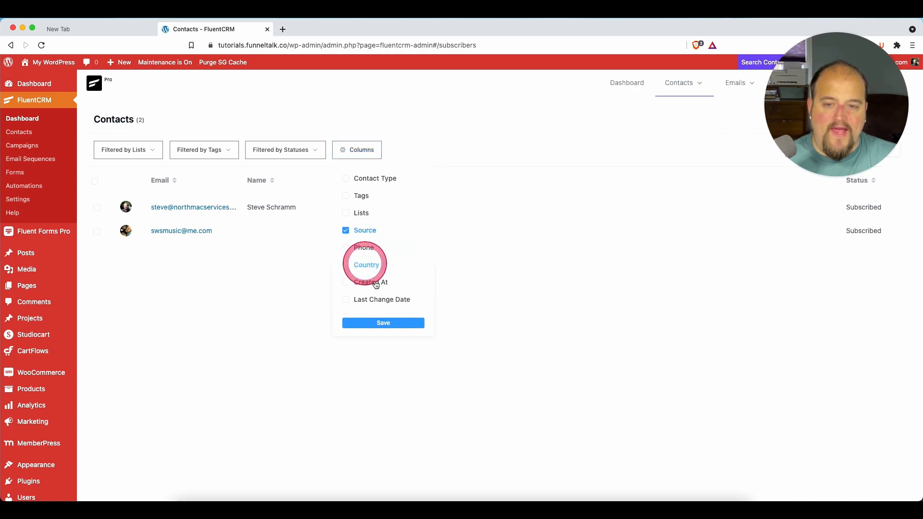
pyautogui.click(384, 324)
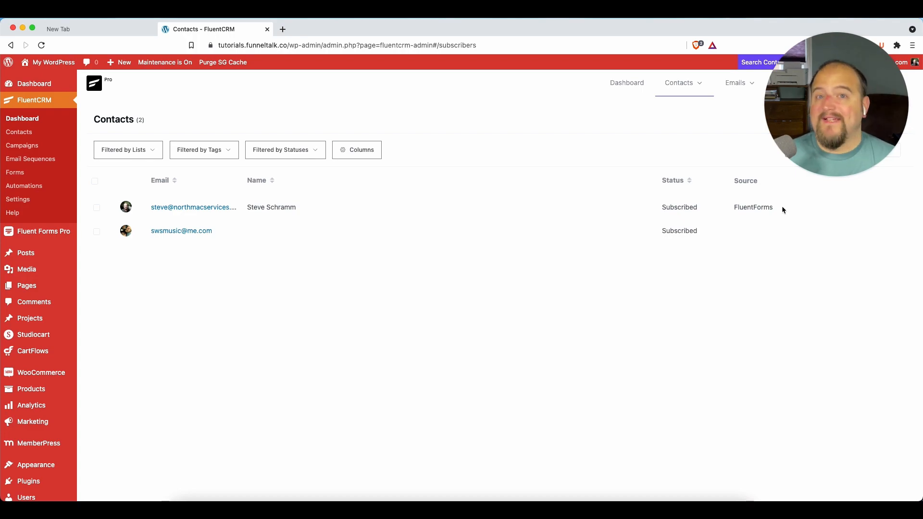
# Step: Open the profile of the second contact in the list and review its overview fields
pyautogui.moveTo(834, 96); pyautogui.dragTo(523, 385)
pyautogui.click(210, 237)
pyautogui.click(187, 228)
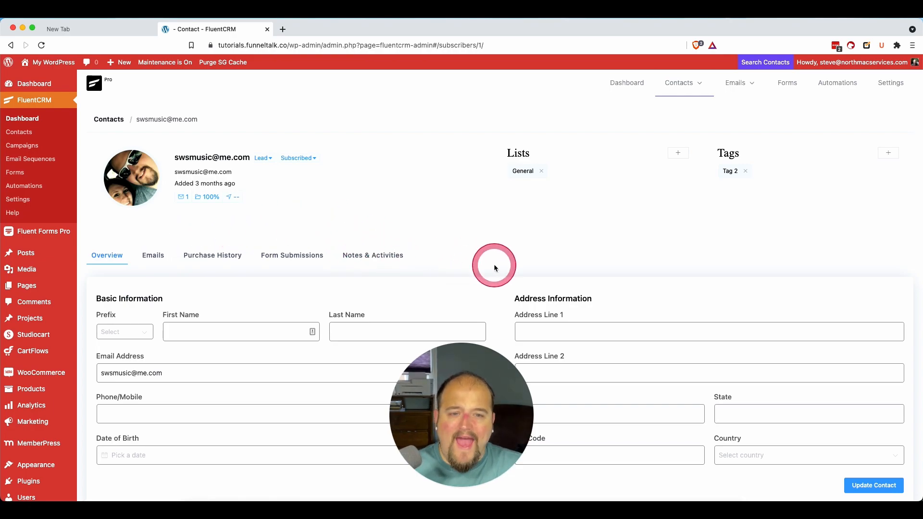
pyautogui.scroll(-5, 495, 267)
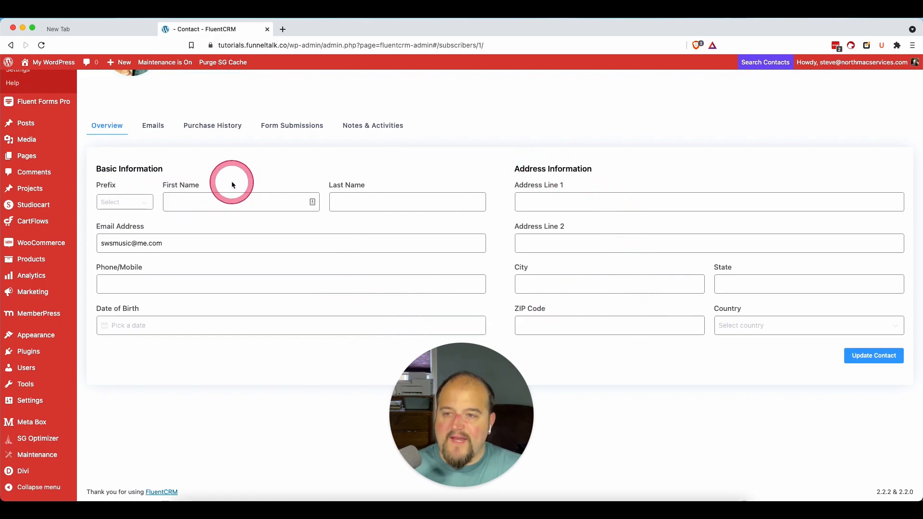
pyautogui.scroll(3, 232, 182)
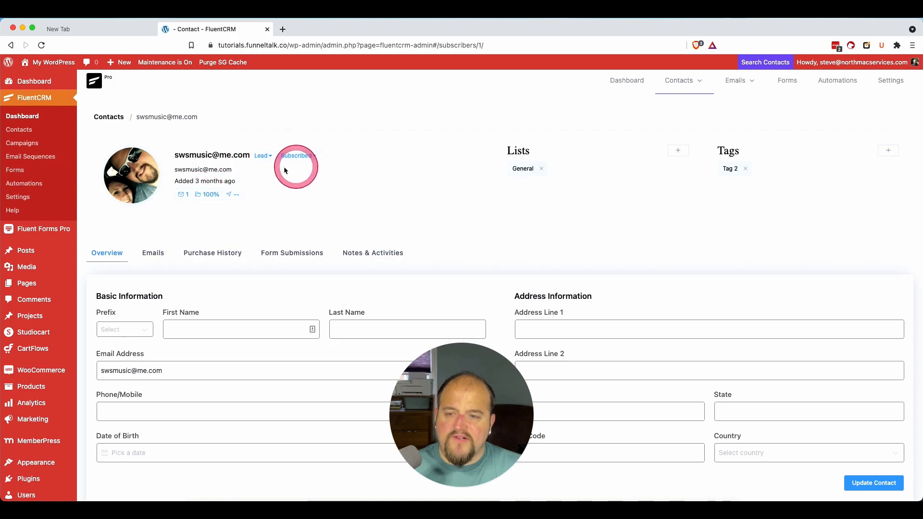
pyautogui.scroll(-1, 353, 224)
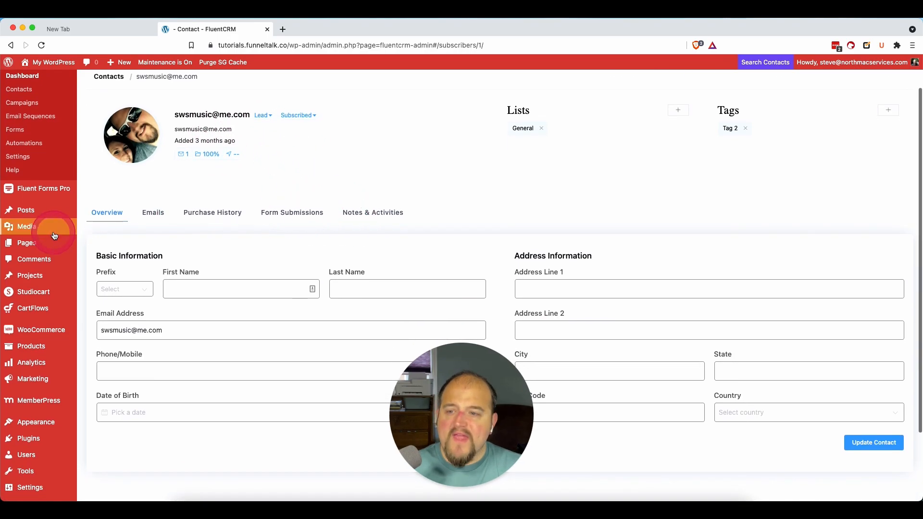
# Step: Review the contact's emails, WooCommerce purchase history and Fluent Forms submissions
pyautogui.click(161, 214)
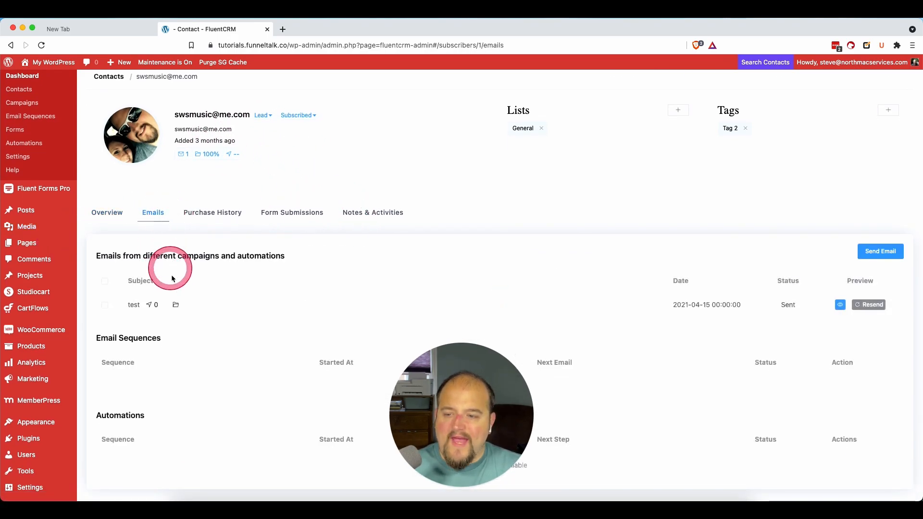
pyautogui.scroll(-3, 172, 275)
pyautogui.scroll(1, 433, 289)
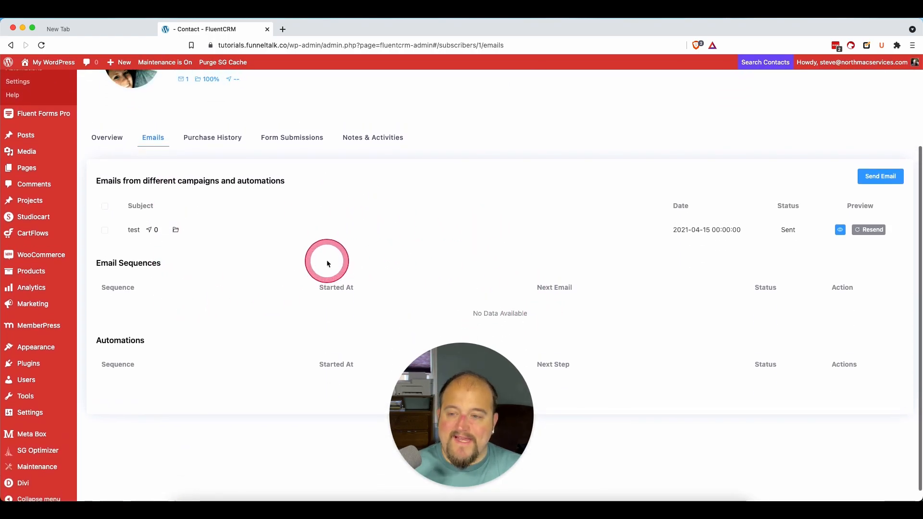
pyautogui.click(204, 143)
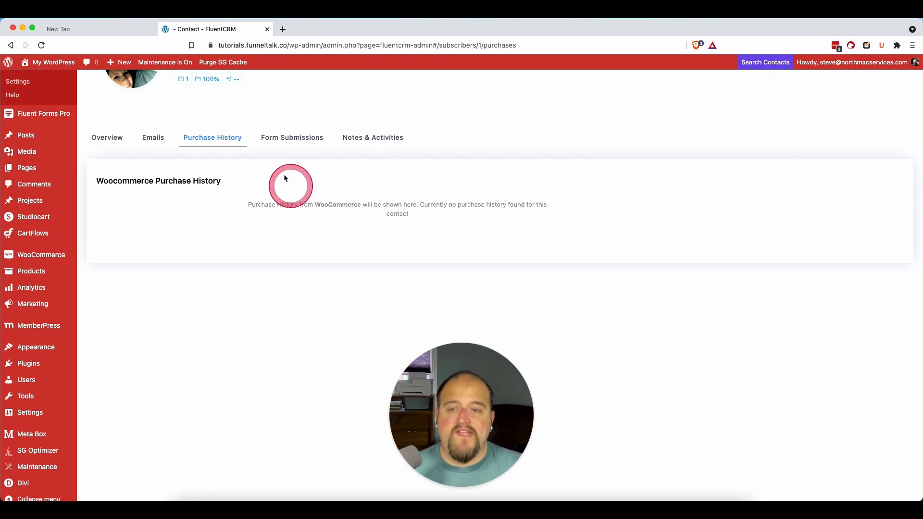
pyautogui.click(306, 138)
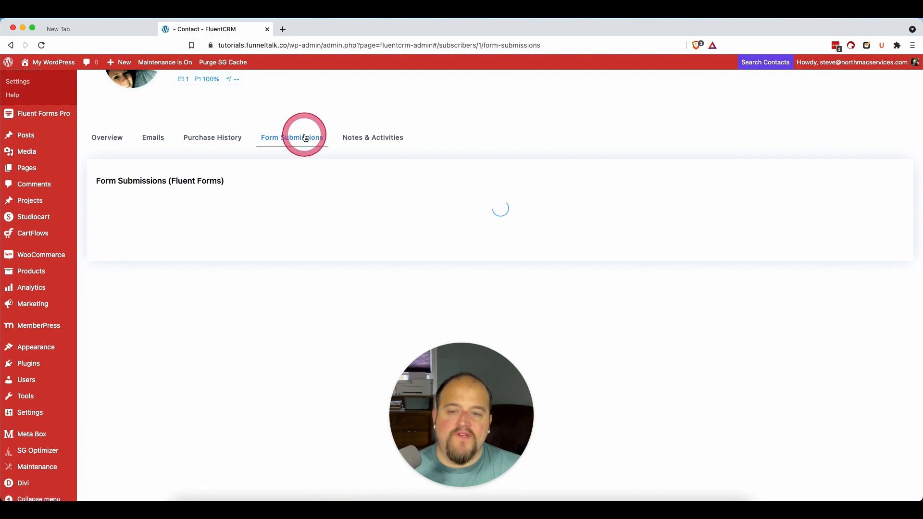
pyautogui.click(278, 139)
pyautogui.moveTo(234, 190); pyautogui.dragTo(169, 181)
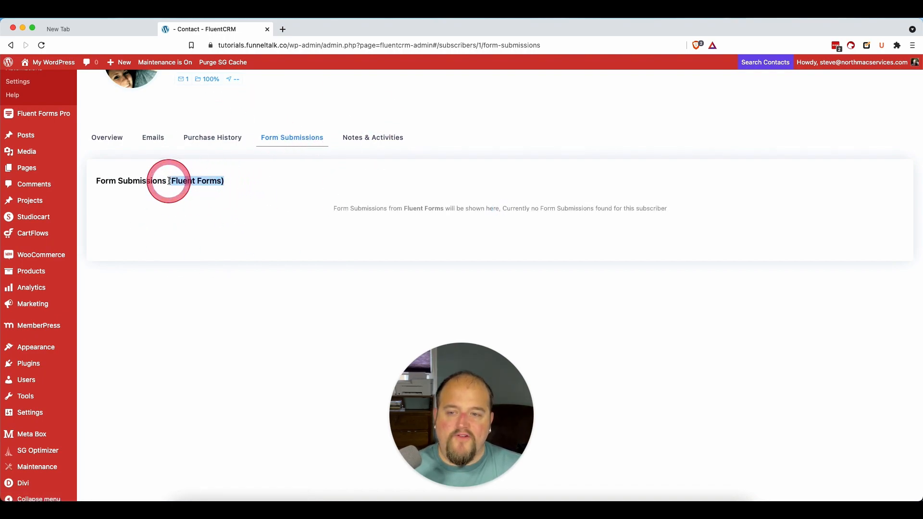
# Step: Open the contact's notes and activities and examine the form for adding a new note
pyautogui.click(373, 137)
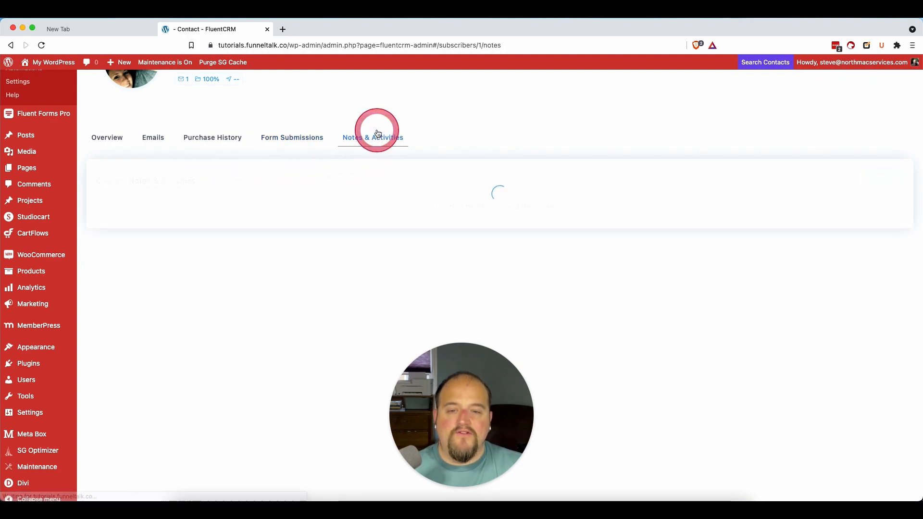
pyautogui.scroll(1, 713, 247)
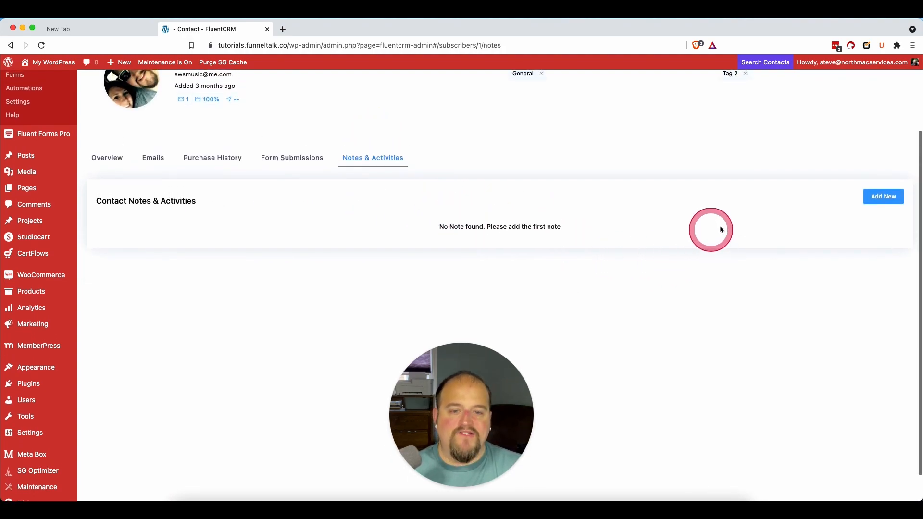
pyautogui.click(884, 197)
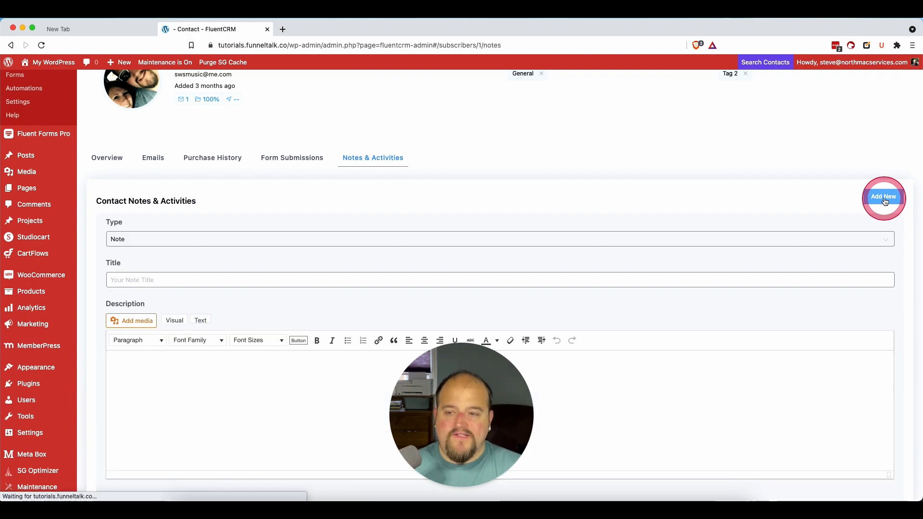
pyautogui.scroll(-3, 886, 201)
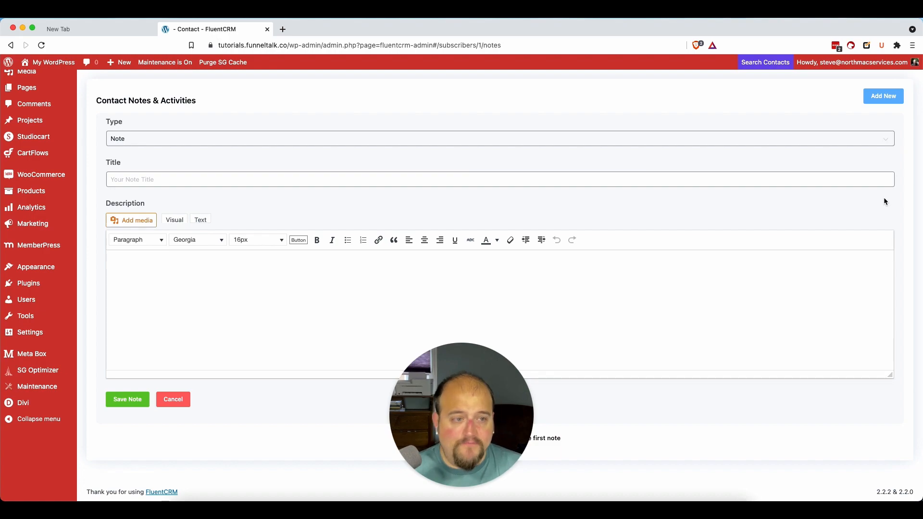
pyautogui.scroll(1, 431, 200)
pyautogui.scroll(-1, 431, 200)
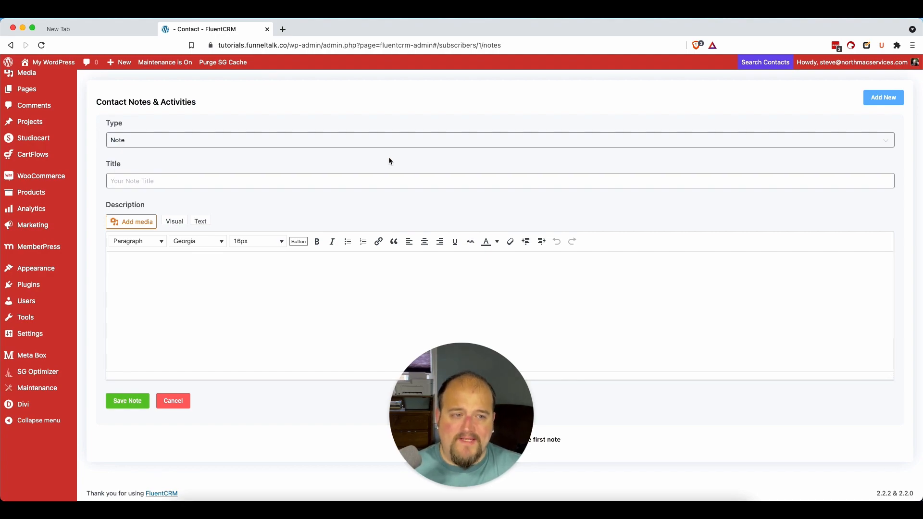
pyautogui.scroll(1, 420, 150)
pyautogui.scroll(-1, 421, 153)
pyautogui.scroll(1, 421, 153)
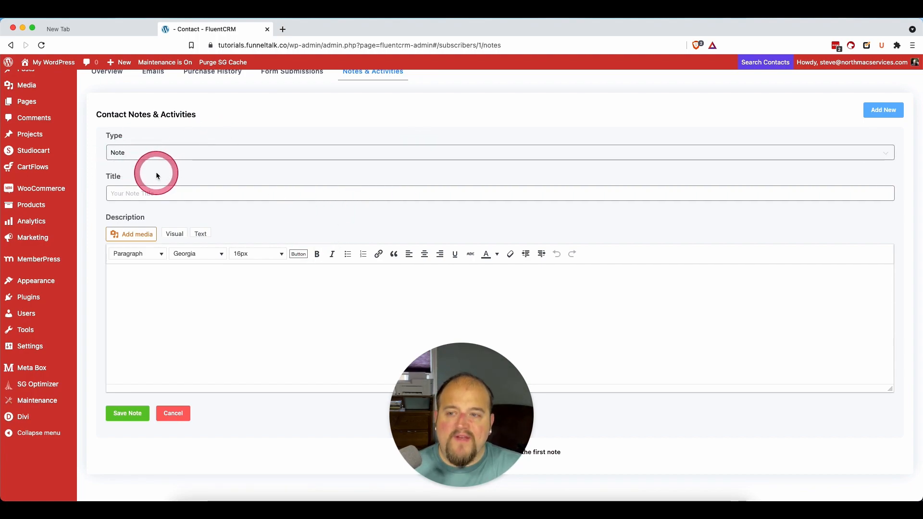
# Step: Try the Call, Meeting, Quote: Sent and Quote: Refused types on the new contact note
pyautogui.click(167, 158)
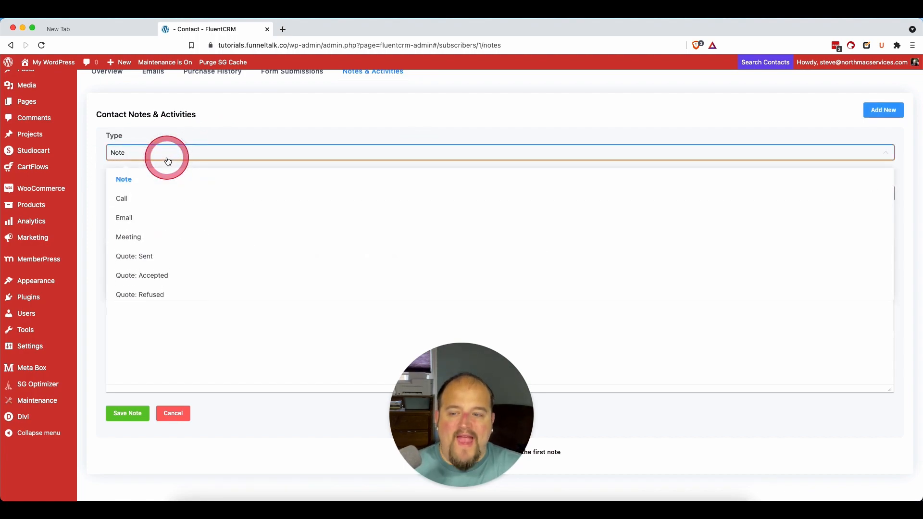
pyautogui.click(130, 139)
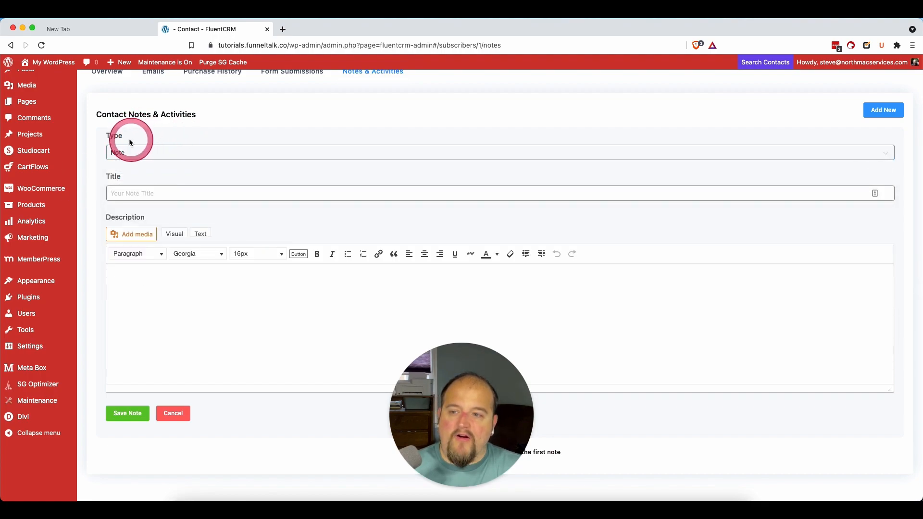
pyautogui.click(126, 152)
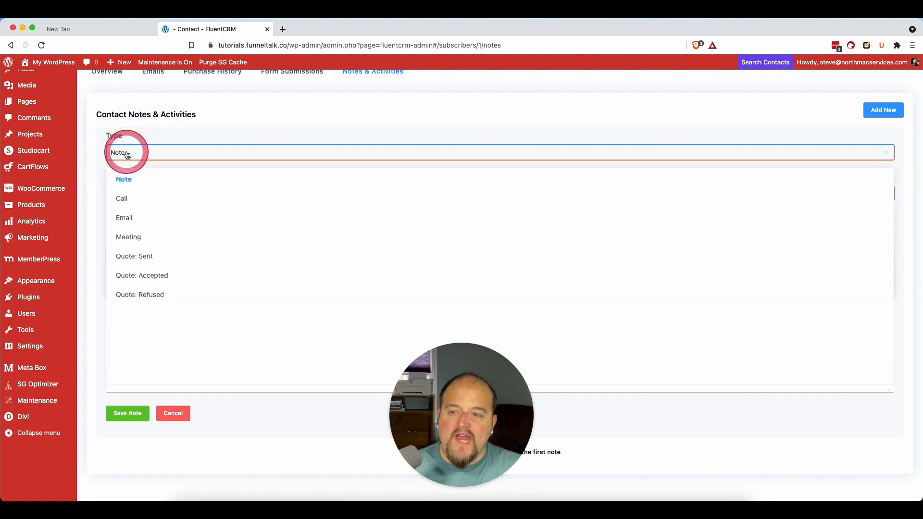
pyautogui.click(150, 198)
pyautogui.click(152, 153)
pyautogui.click(150, 236)
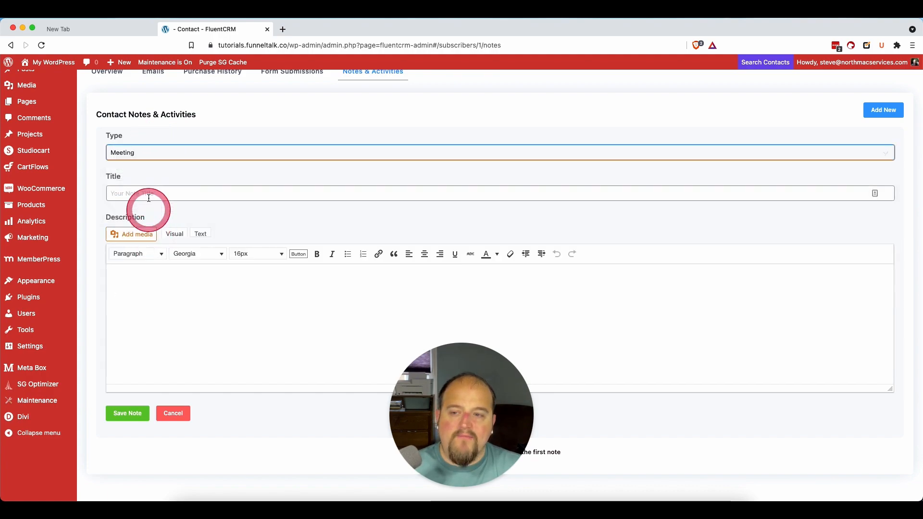
pyautogui.click(143, 152)
pyautogui.click(145, 255)
pyautogui.click(171, 145)
pyautogui.click(154, 292)
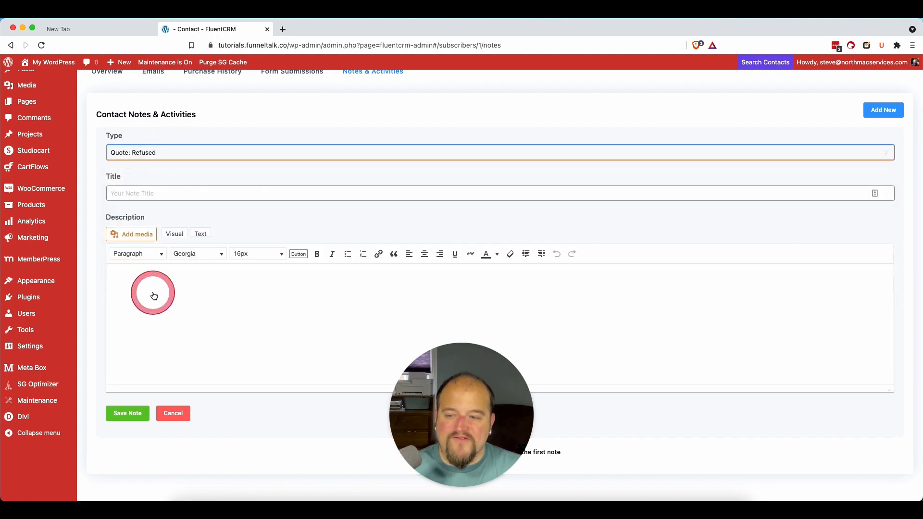
pyautogui.click(260, 182)
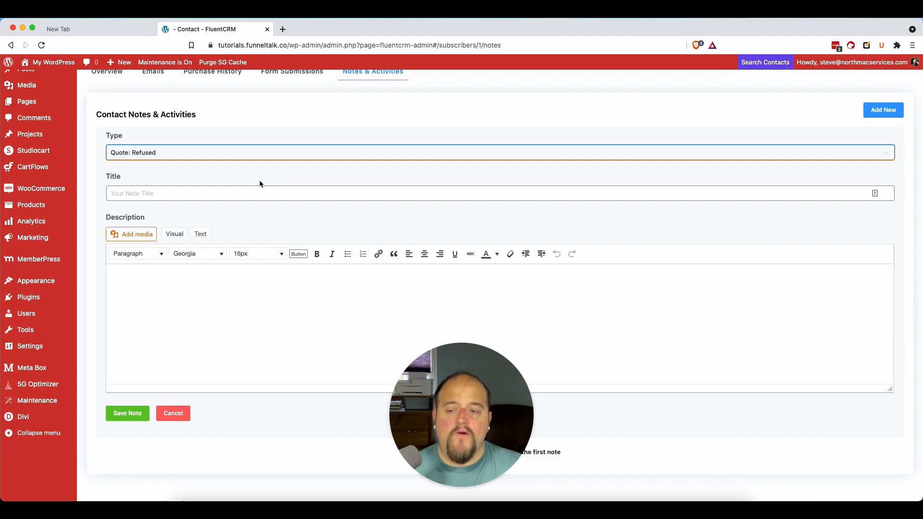
# Step: Return to the contact's overview and review its basic information, address, lists and tags
pyautogui.scroll(5, 259, 180)
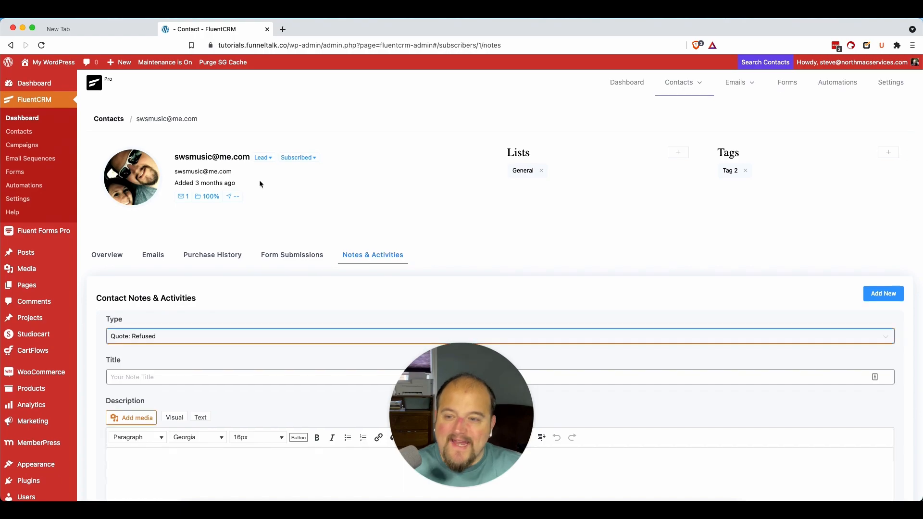
pyautogui.scroll(-3, 250, 184)
pyautogui.click(108, 185)
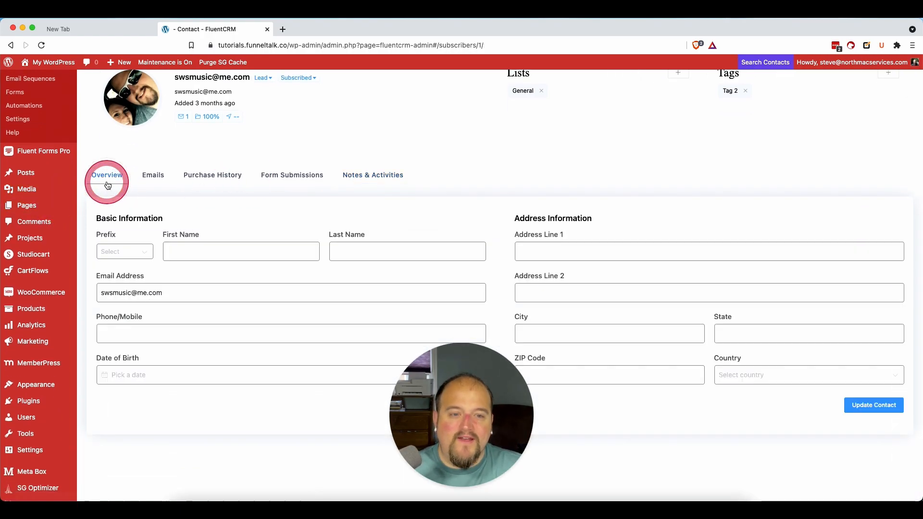
pyautogui.scroll(-2, 313, 223)
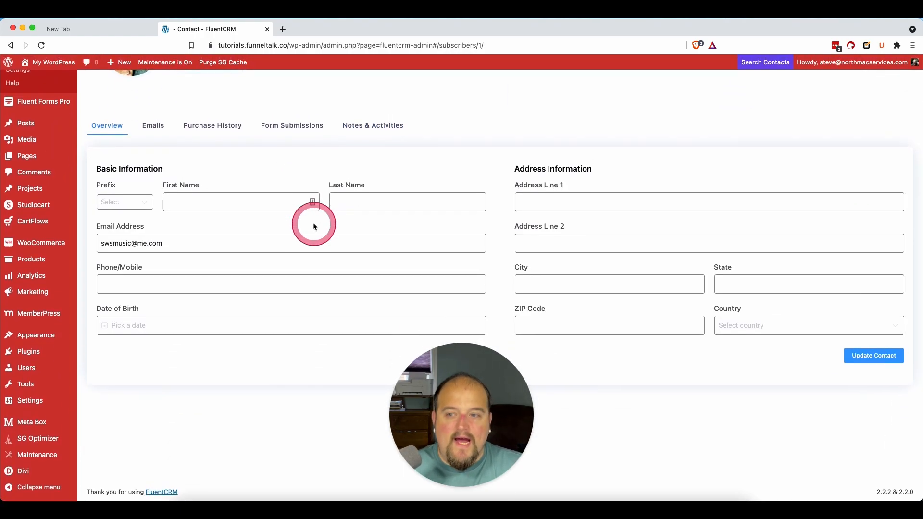
pyautogui.scroll(5, 313, 223)
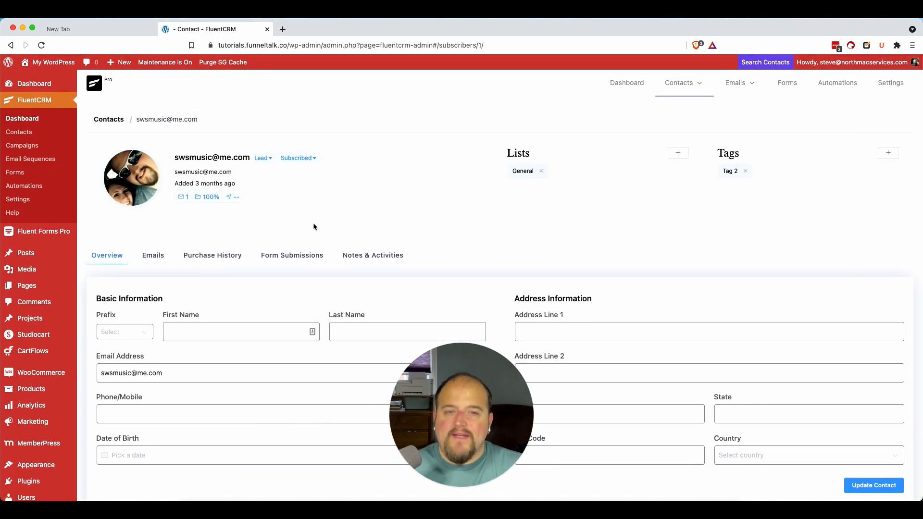
# Step: Return to the full contacts list, examine the basic info and identifier fields of the new contact form, and cancel it
pyautogui.moveTo(692, 83)
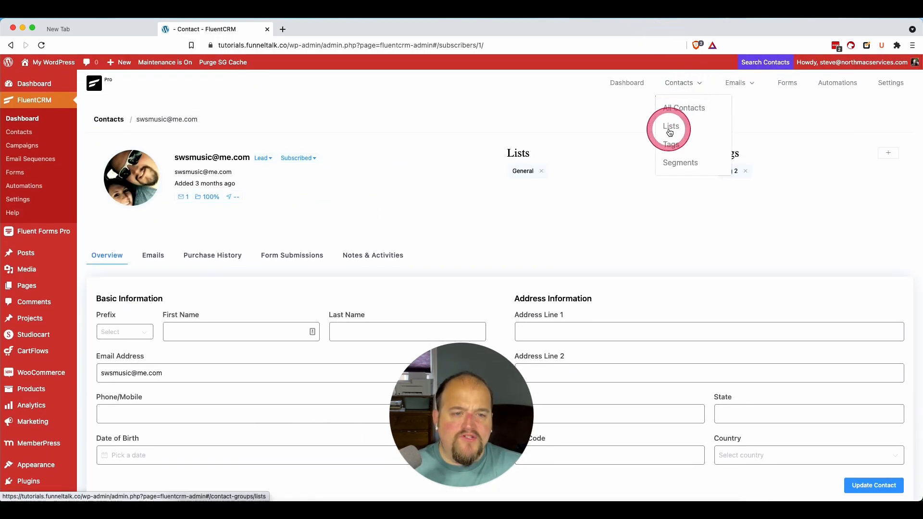
pyautogui.click(682, 101)
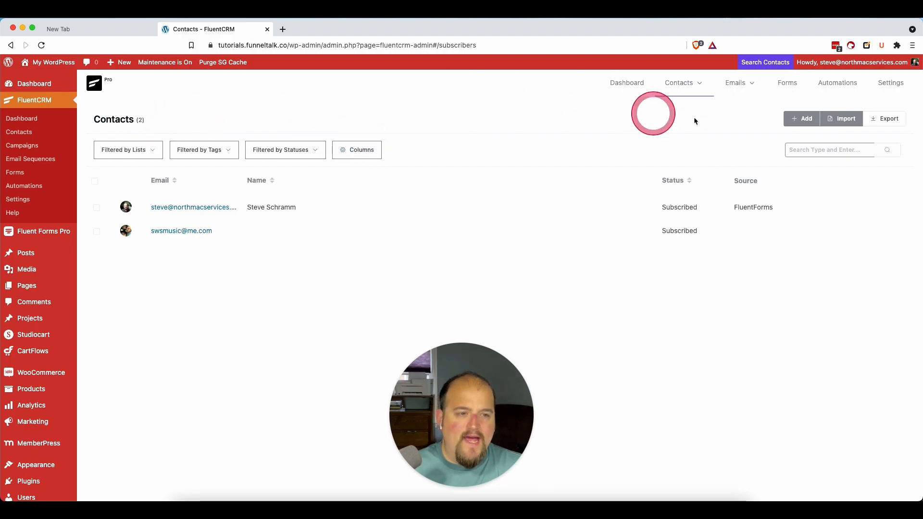
pyautogui.click(803, 124)
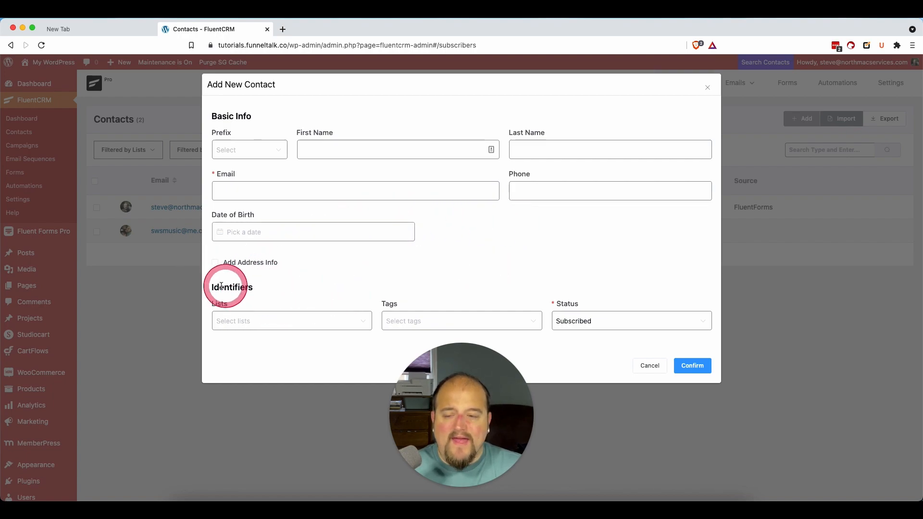
pyautogui.moveTo(256, 289); pyautogui.dragTo(204, 293)
pyautogui.click(204, 292)
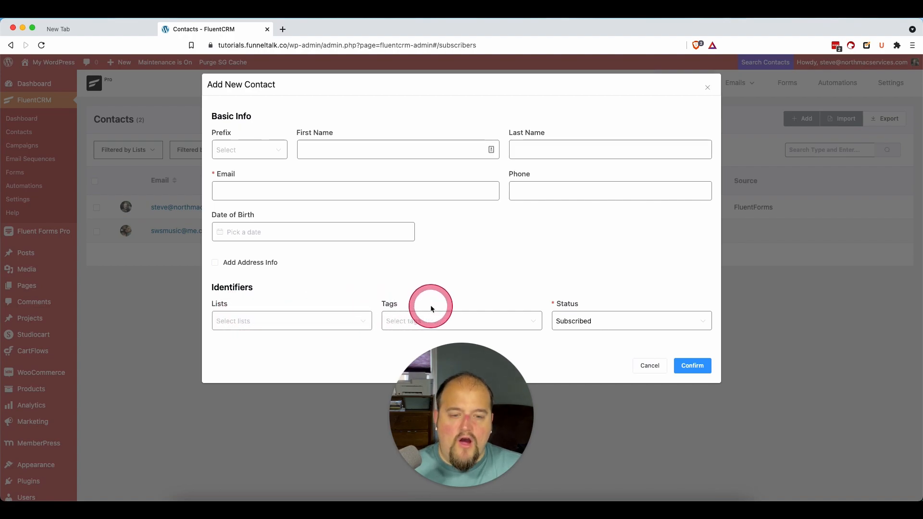
pyautogui.click(650, 366)
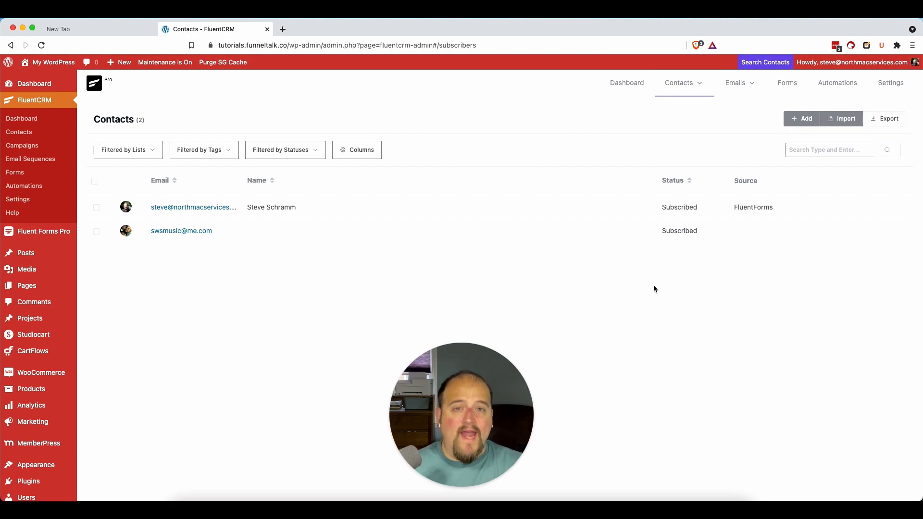
# Step: Start a new custom contact field in the FluentCRM settings and look through the available field types
pyautogui.click(889, 83)
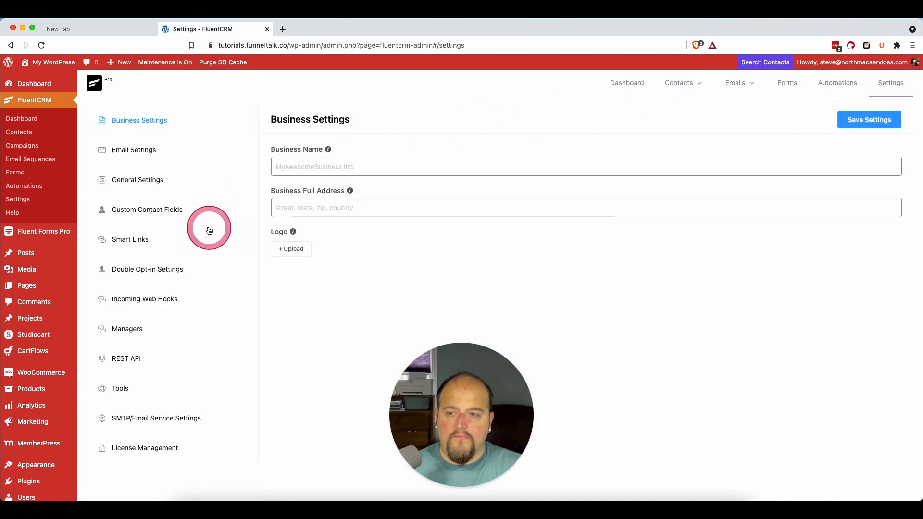
pyautogui.click(200, 209)
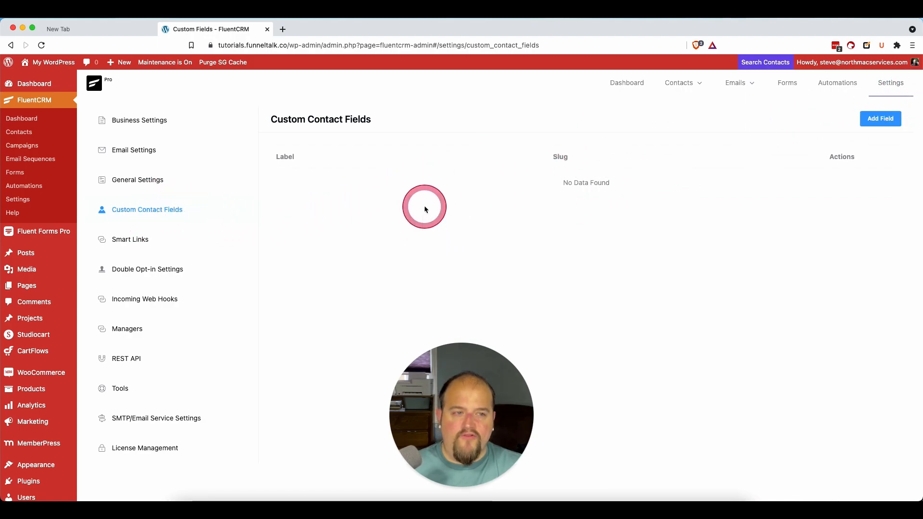
pyautogui.click(880, 121)
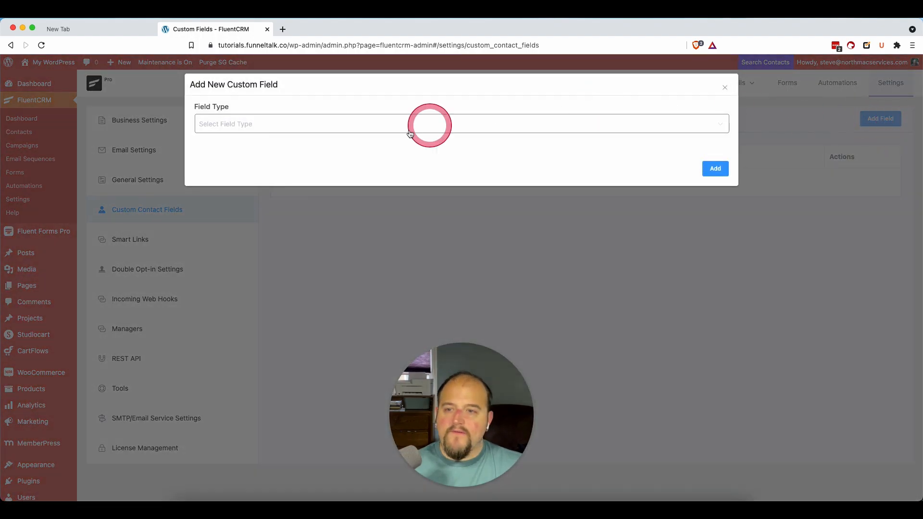
pyautogui.click(258, 125)
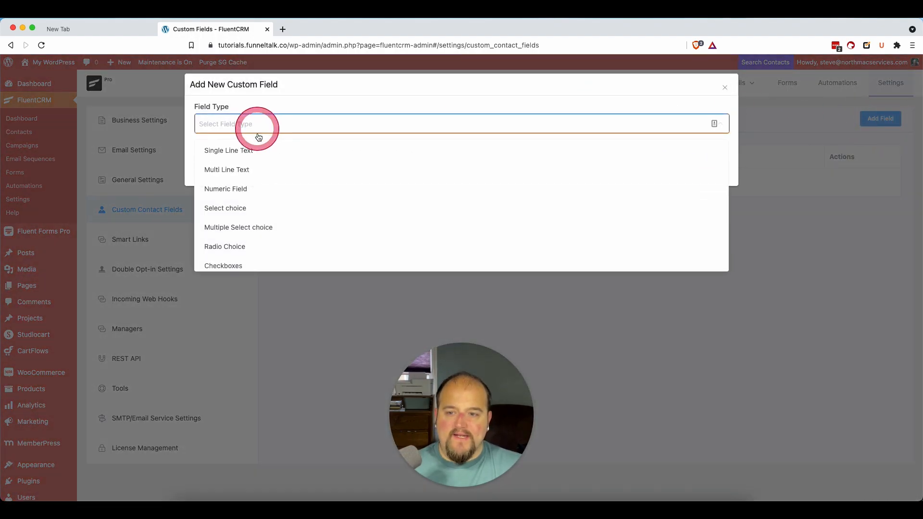
pyautogui.scroll(-3, 261, 192)
pyautogui.scroll(3, 262, 192)
pyautogui.scroll(1, 261, 194)
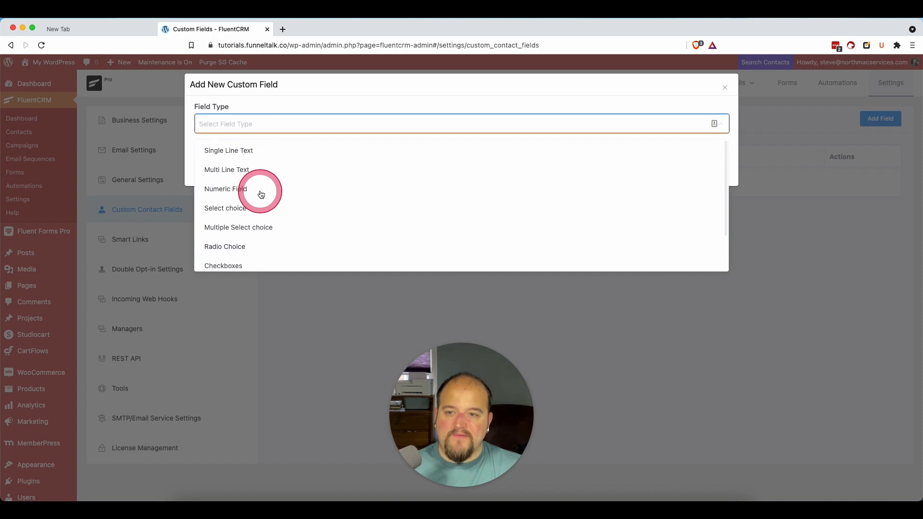
pyautogui.scroll(-1, 261, 194)
pyautogui.scroll(1, 261, 194)
pyautogui.scroll(1, 261, 194)
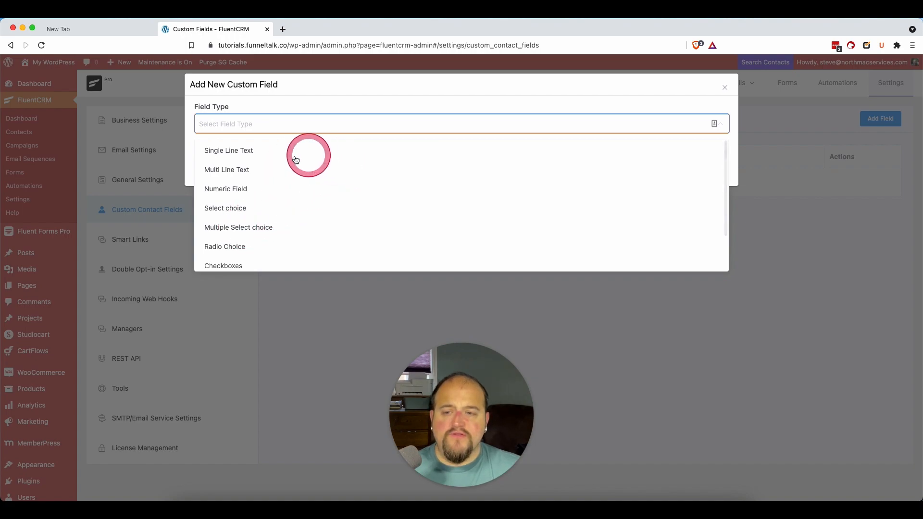
# Step: Add the custom contact field as a Numeric Field labelled Contact Touch
pyautogui.click(290, 191)
pyautogui.click(254, 158)
pyautogui.write('Contact Touch')
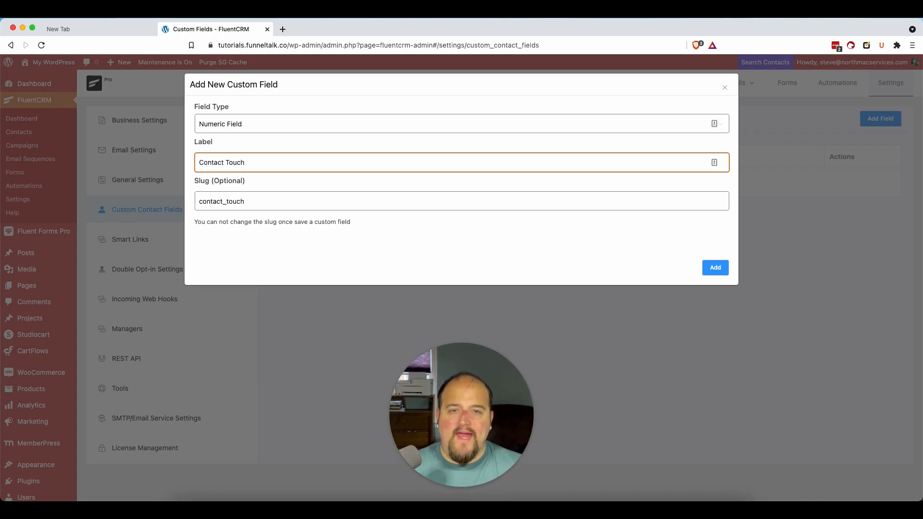
pyautogui.click(717, 267)
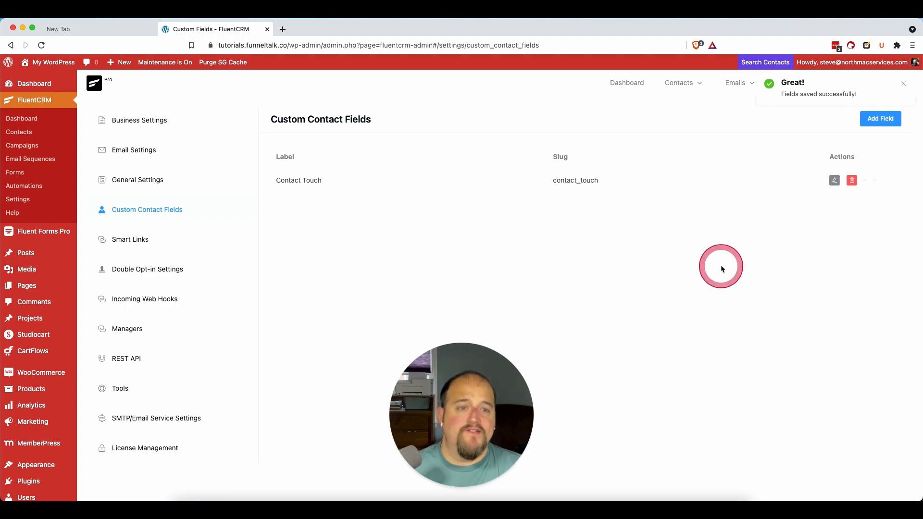
# Step: Open the second contact's profile from the full contacts list and find its Custom Profile Data section
pyautogui.click(697, 90)
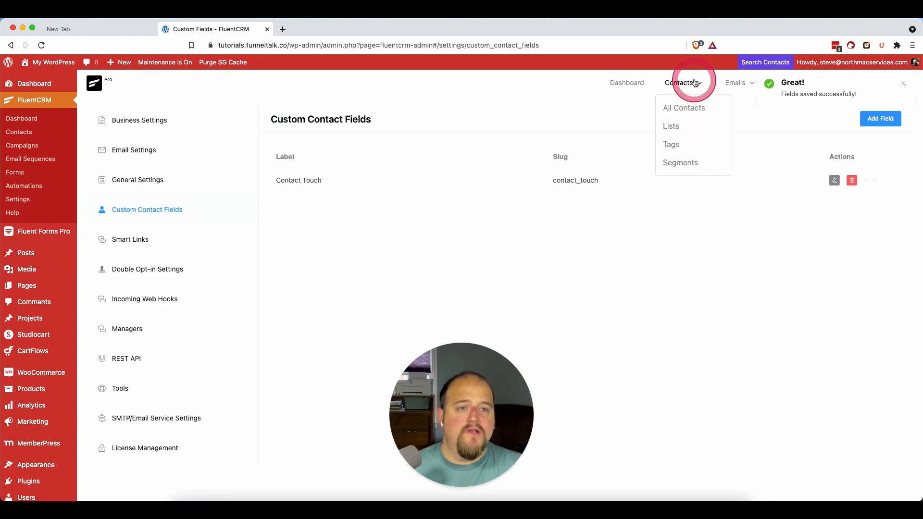
pyautogui.click(686, 108)
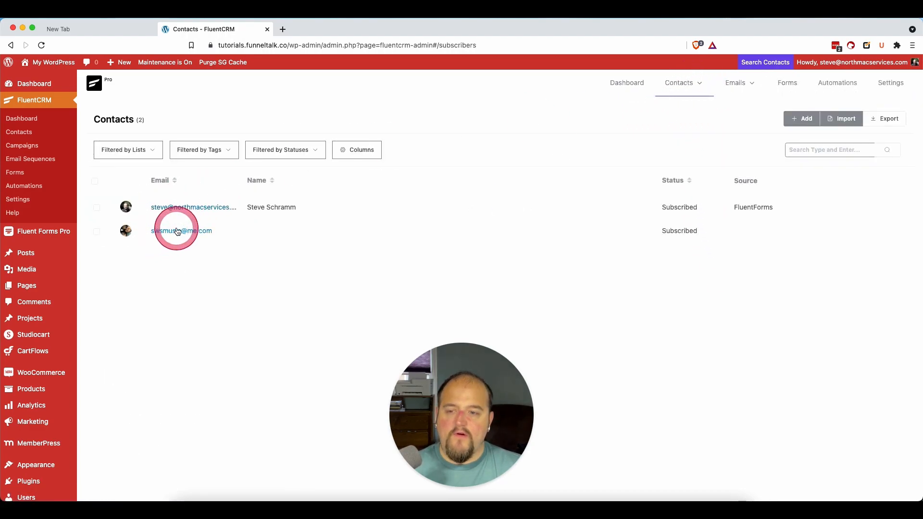
pyautogui.click(162, 239)
pyautogui.scroll(-5, 310, 374)
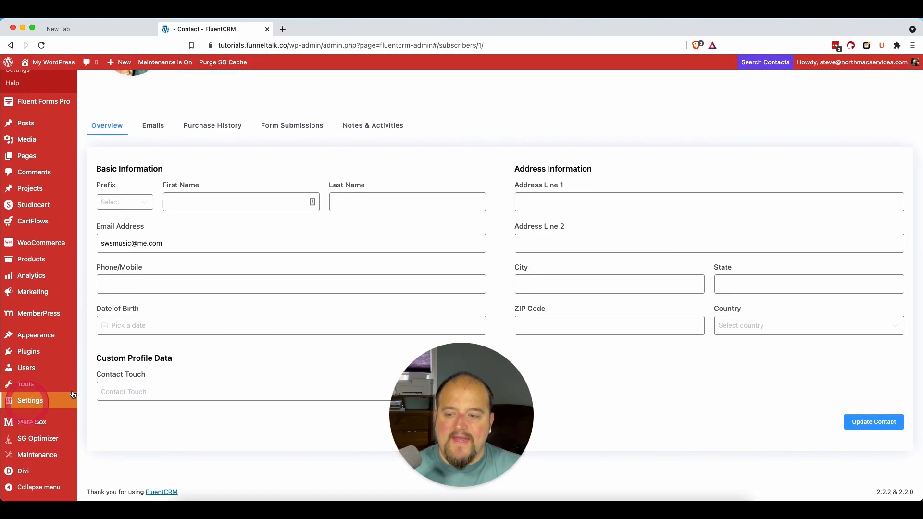
pyautogui.moveTo(445, 392); pyautogui.dragTo(818, 394)
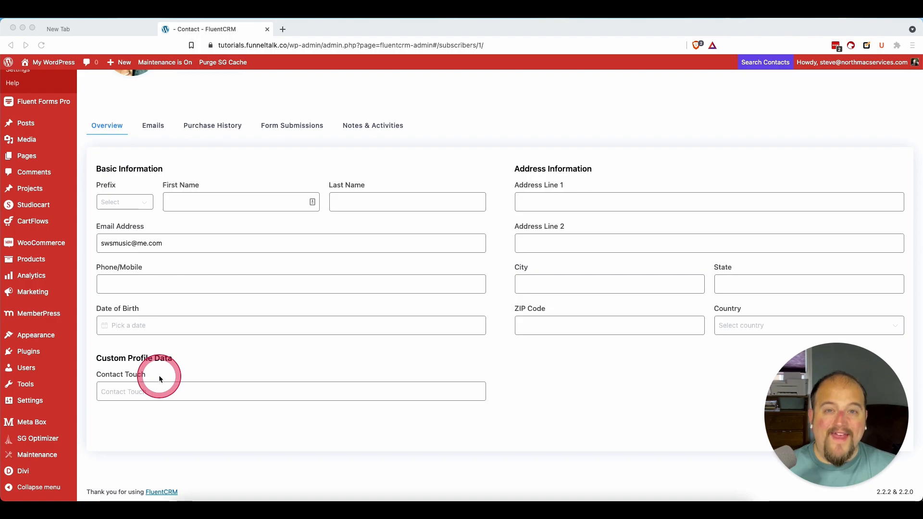
# Step: Set the contact's Contact Touch value to 1
pyautogui.click(145, 391)
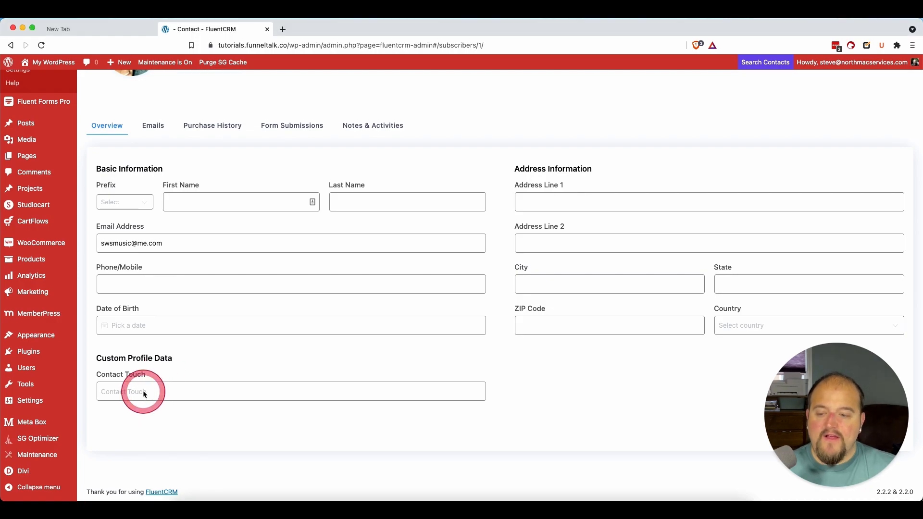
pyautogui.write('1')
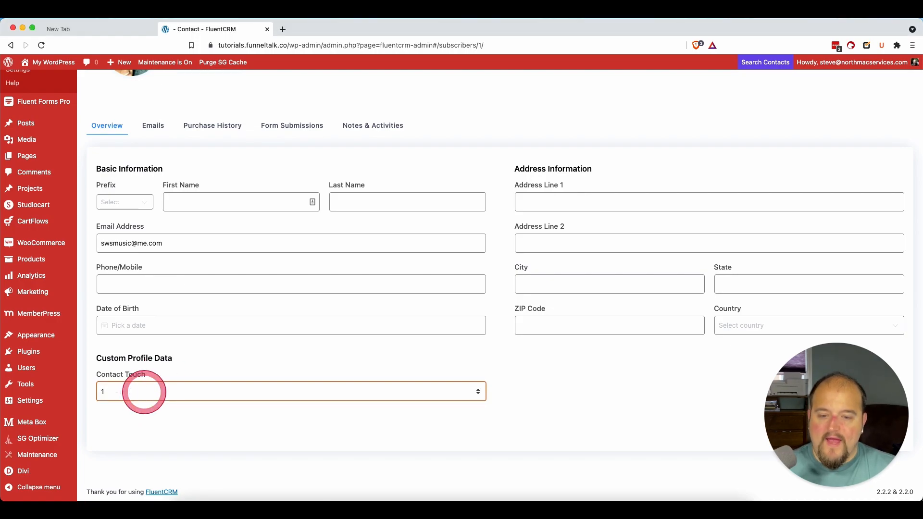
pyautogui.click(232, 453)
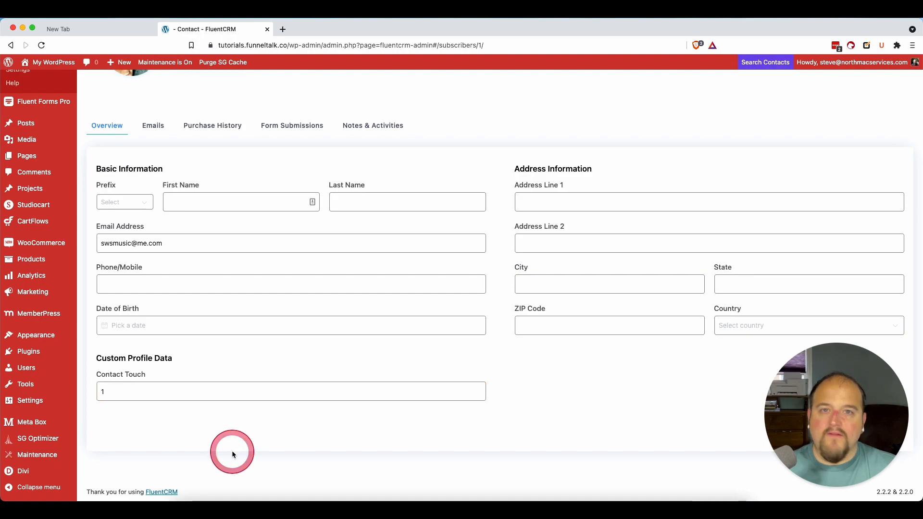
# Step: Change the contact's Contact Touch value to 2 and finally to 3
pyautogui.doubleClick(167, 387)
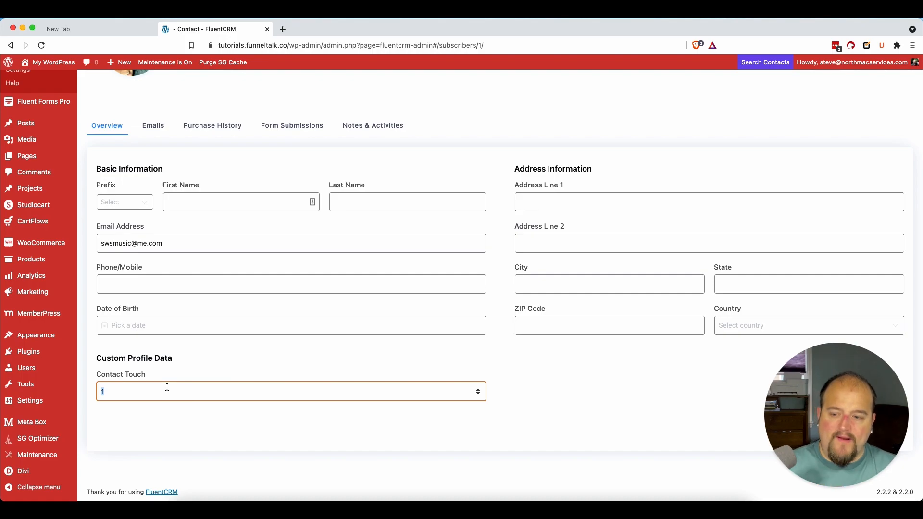
pyautogui.write('2')
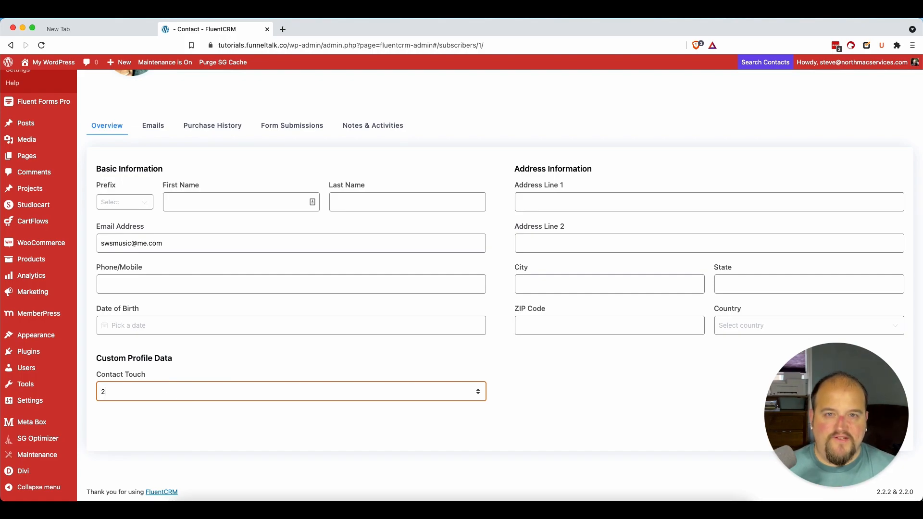
pyautogui.press('BackSpace')
pyautogui.write('3')
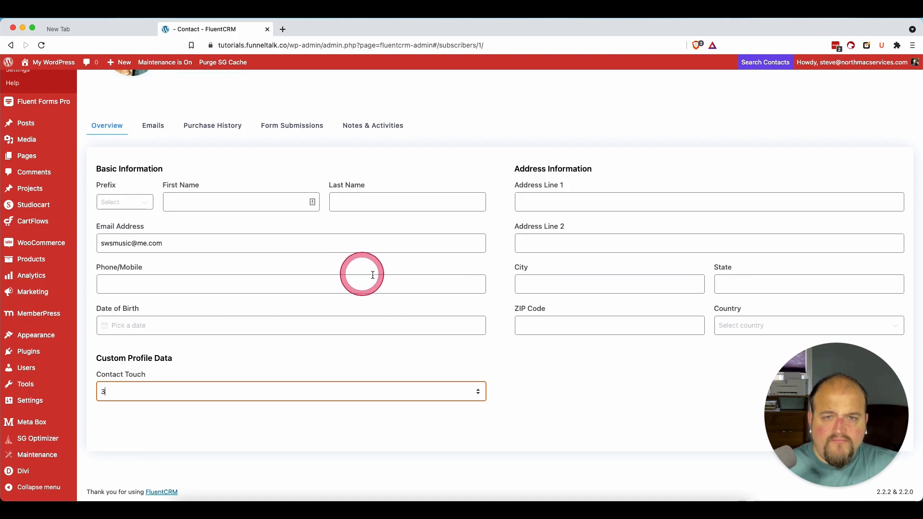
pyautogui.click(379, 275)
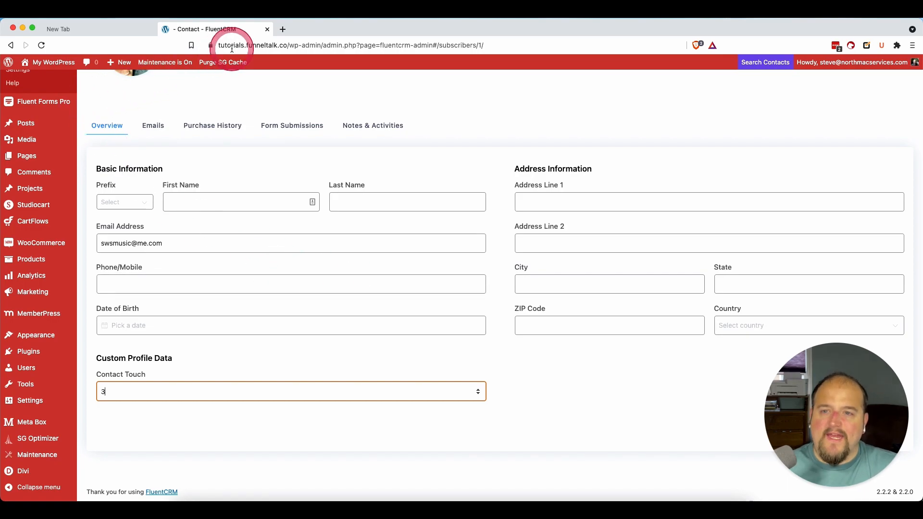
# Step: Open northmacservices.com in a new browser tab and find the Avoid These Mistakes guide offer on its home page
pyautogui.click(283, 29)
pyautogui.write('north')
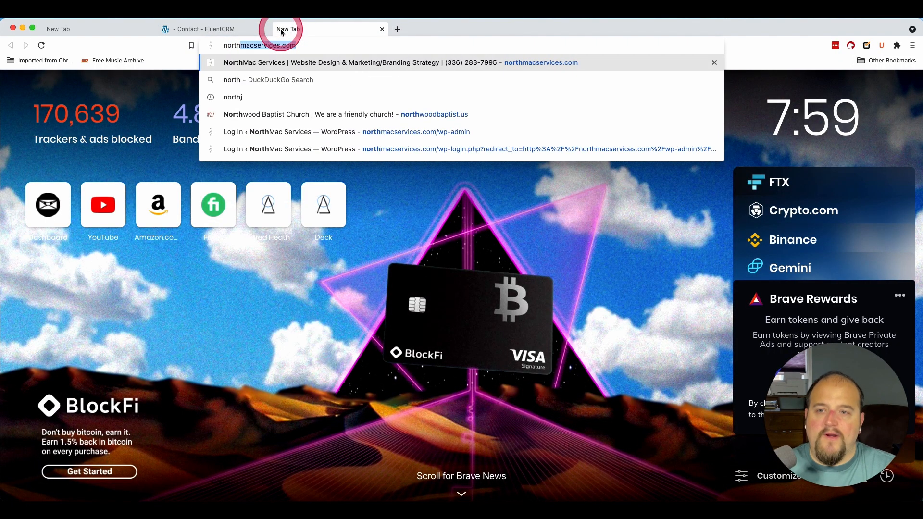
pyautogui.press('Return')
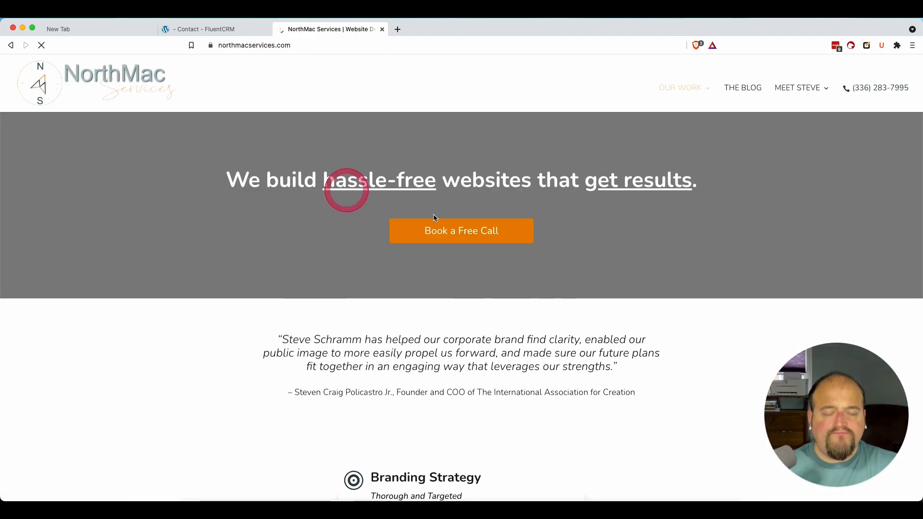
pyautogui.scroll(-5, 565, 266)
pyautogui.scroll(-10, 566, 266)
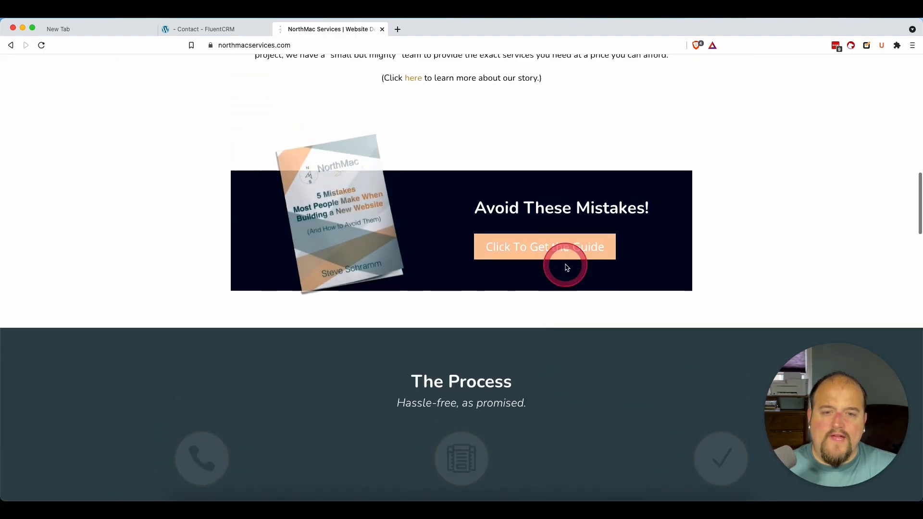
pyautogui.scroll(2, 562, 268)
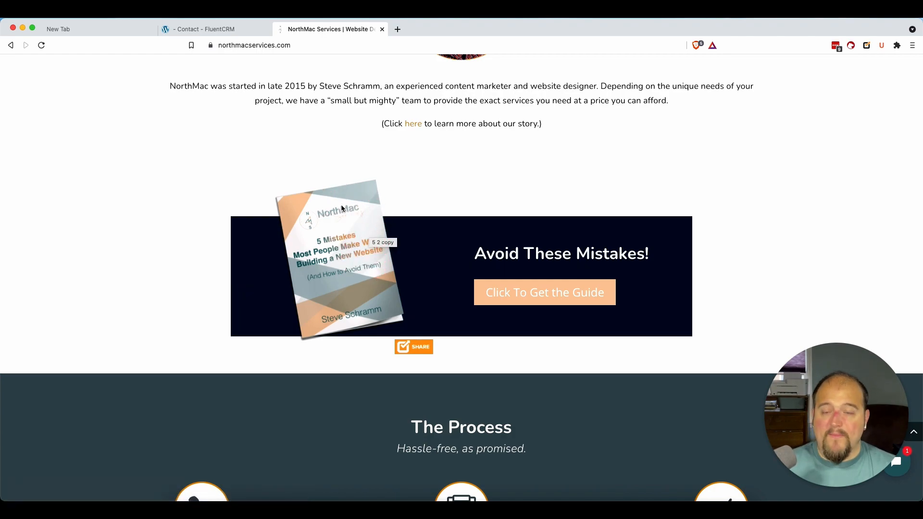
pyautogui.click(452, 322)
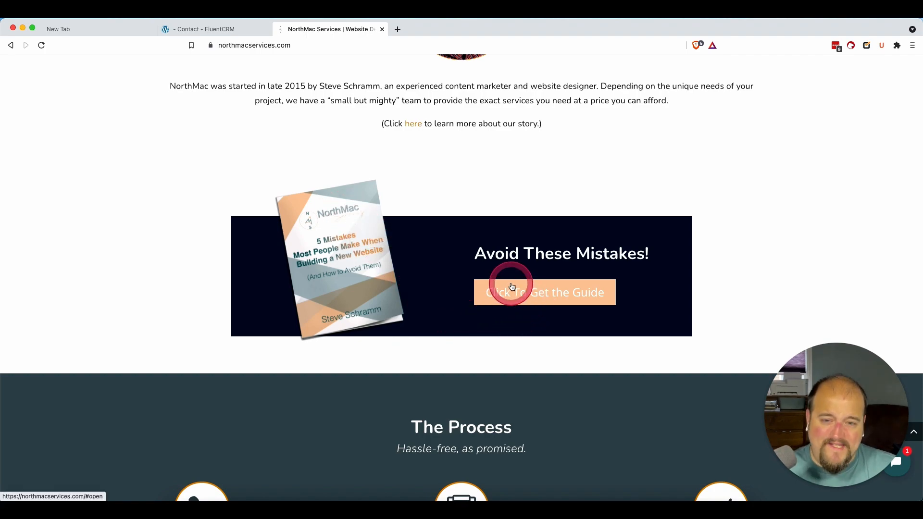
# Step: Open the free guide's sign-up popup and examine its name and email fields
pyautogui.click(548, 296)
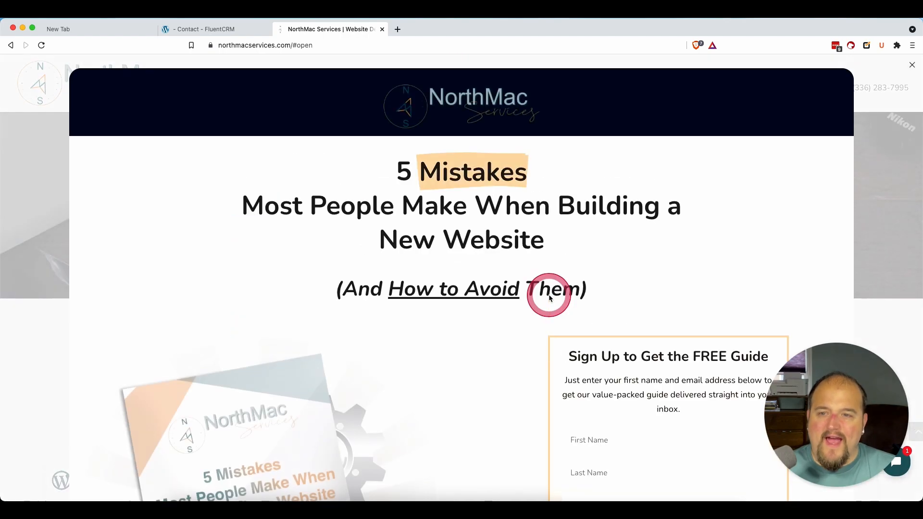
pyautogui.scroll(-1, 524, 291)
pyautogui.scroll(1, 524, 288)
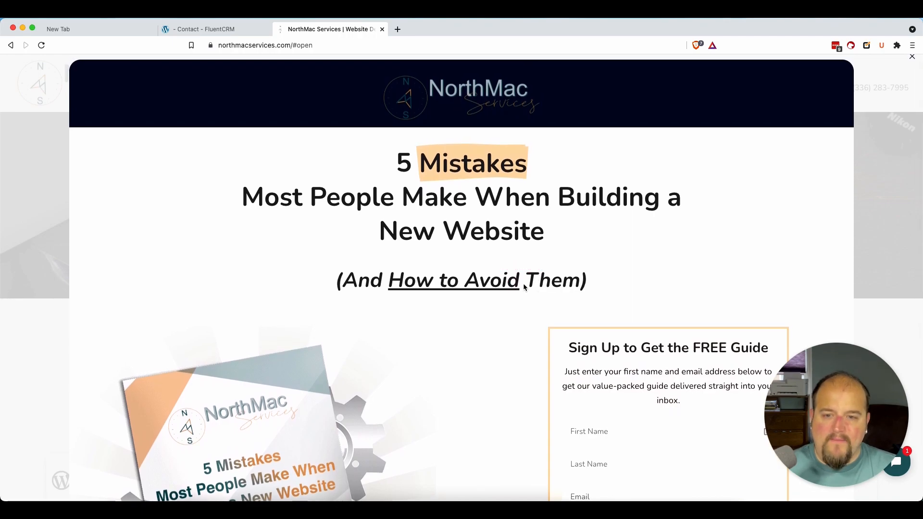
pyautogui.scroll(-1, 523, 287)
pyautogui.scroll(-5, 566, 247)
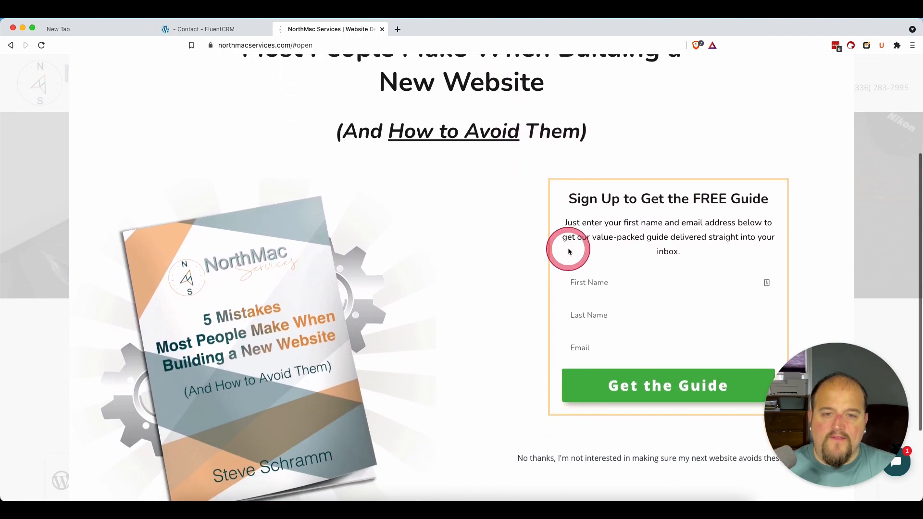
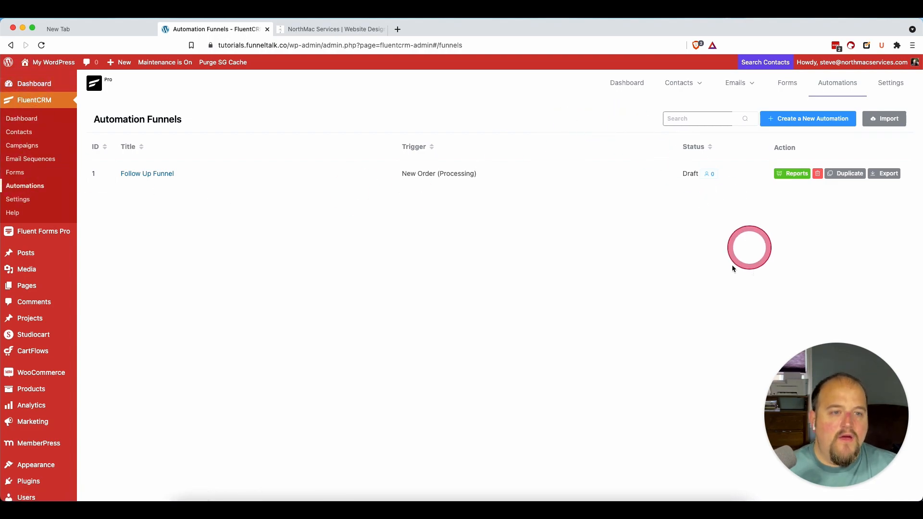
# Step: Open the Soap Opera Sequence in the email sequences and examine the titles and send delays of its emails
pyautogui.moveTo(752, 82)
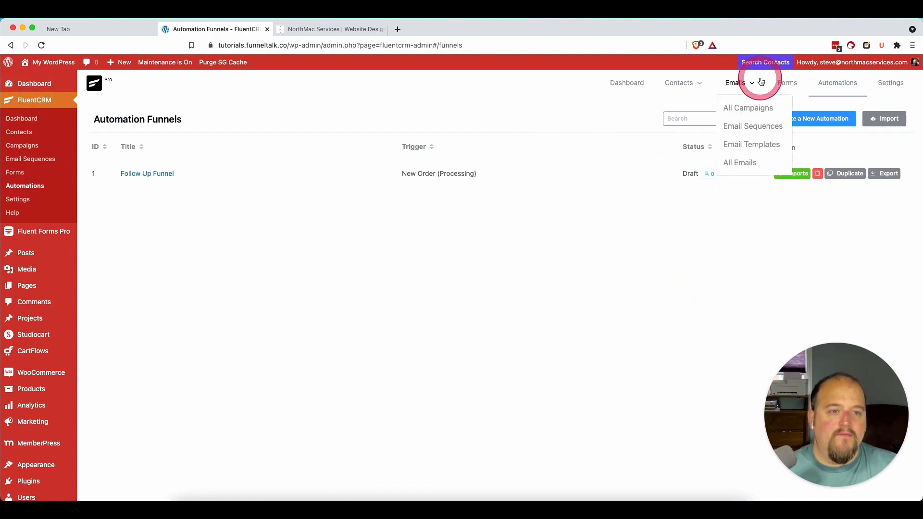
pyautogui.click(746, 125)
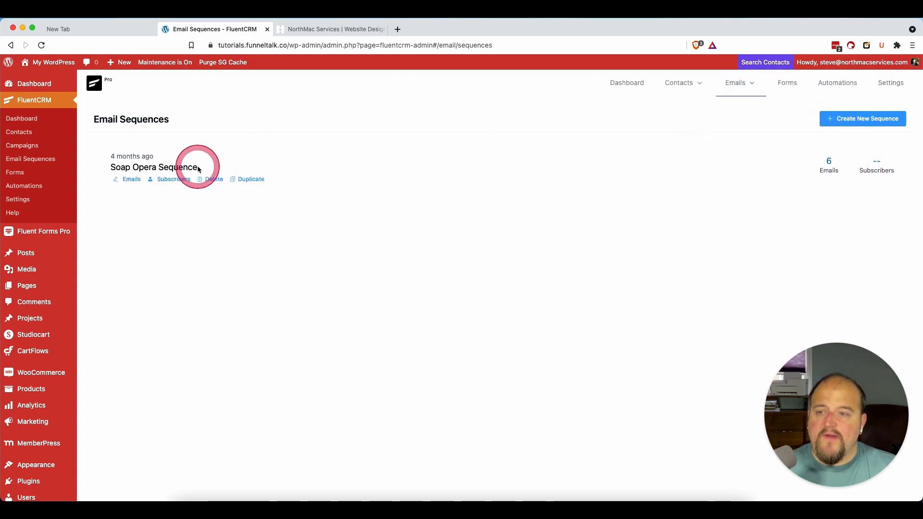
pyautogui.click(161, 167)
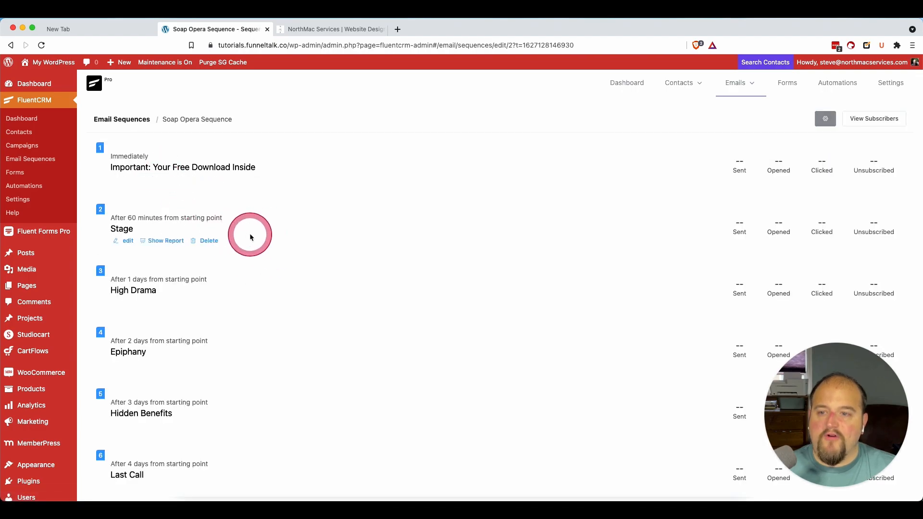
pyautogui.scroll(-5, 250, 235)
pyautogui.scroll(5, 250, 237)
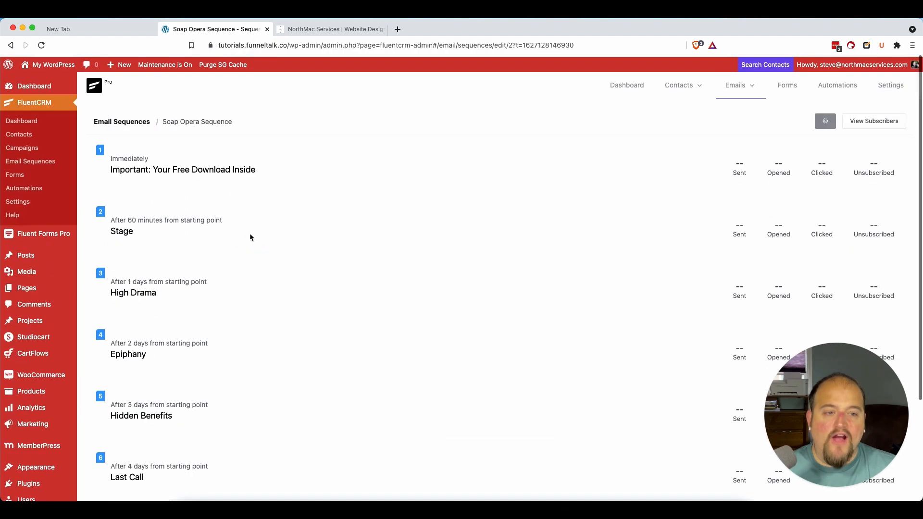
pyautogui.scroll(-5, 250, 238)
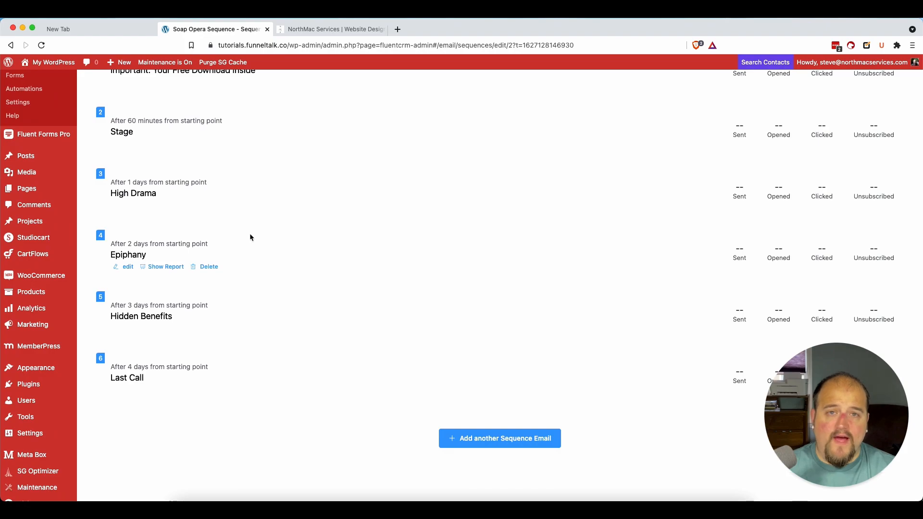
pyautogui.scroll(2, 249, 232)
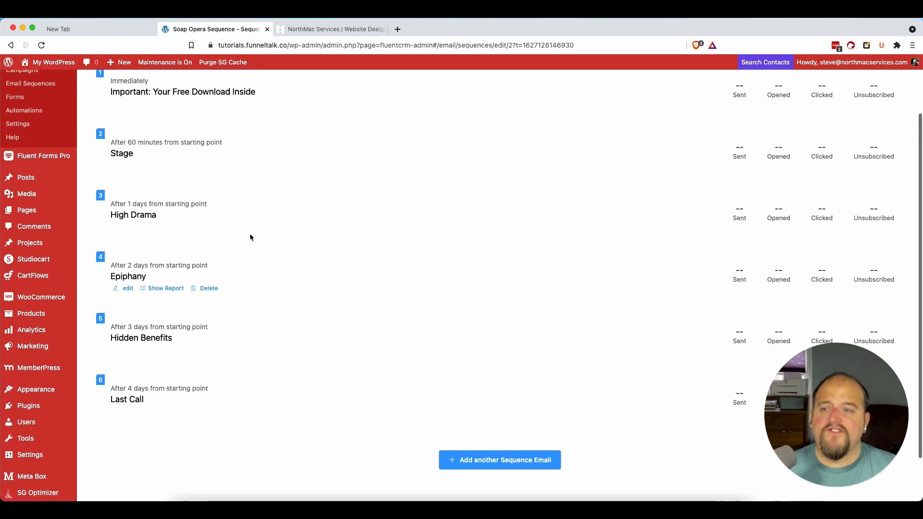
pyautogui.click(230, 220)
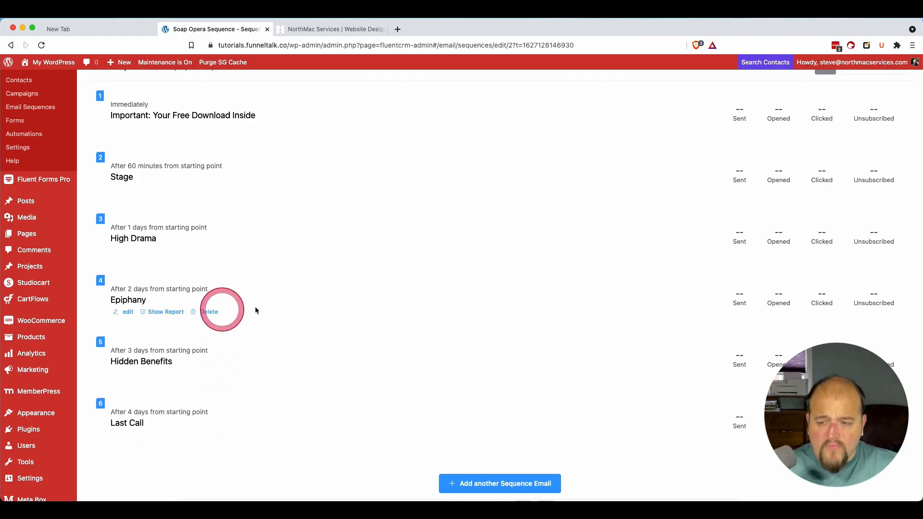
pyautogui.scroll(2, 223, 182)
pyautogui.scroll(-2, 223, 182)
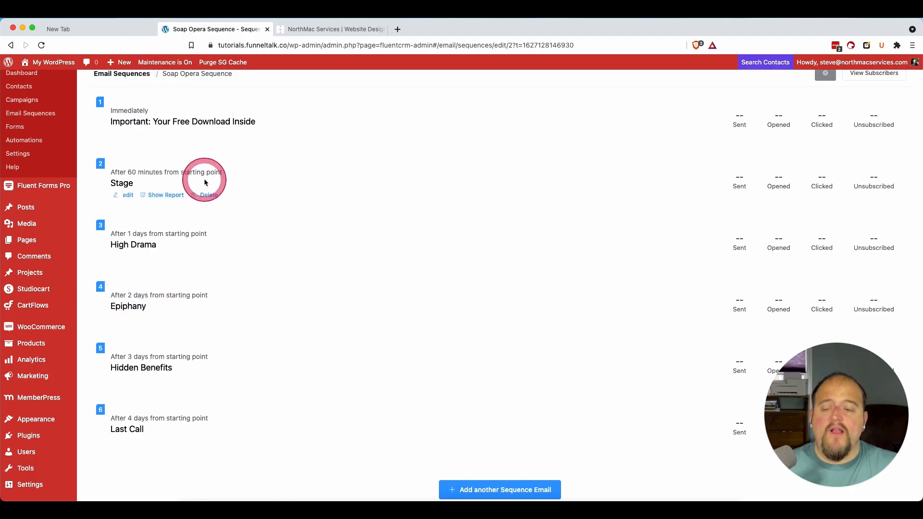
pyautogui.scroll(1, 205, 182)
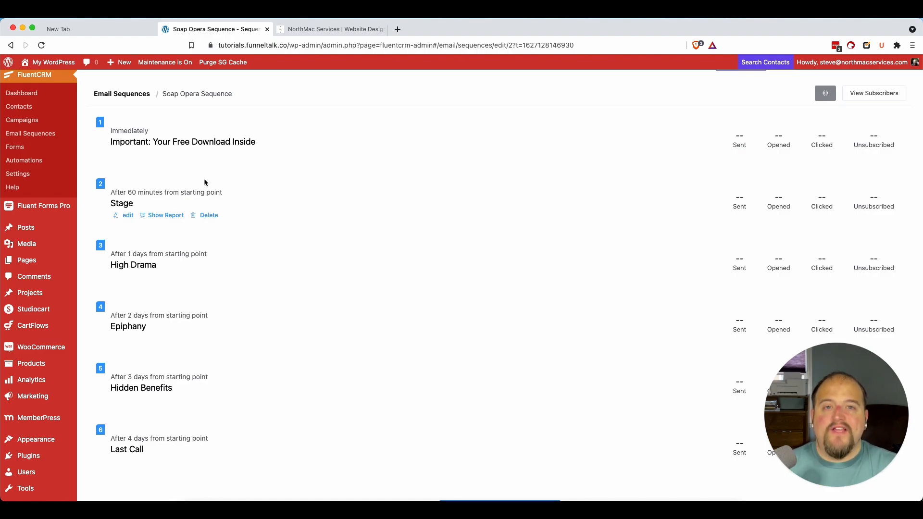
pyautogui.scroll(1, 204, 182)
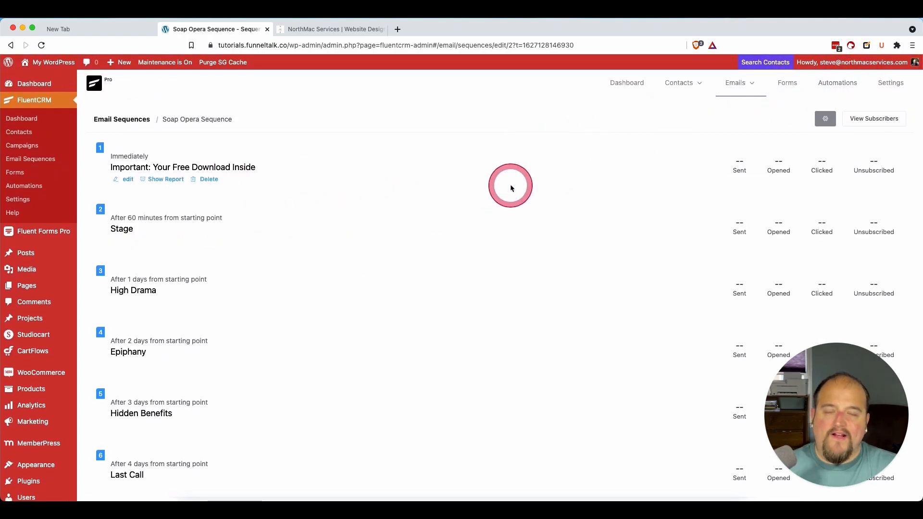
# Step: Start a new automation funnel with the CRM trigger Tag Applied after reviewing the MemberPress, WooCommerce and WordPress triggers
pyautogui.click(860, 86)
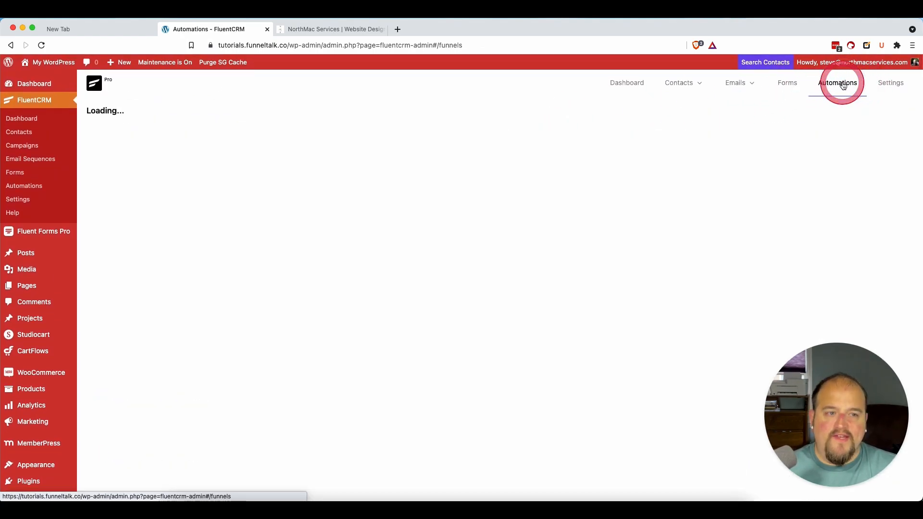
pyautogui.click(834, 118)
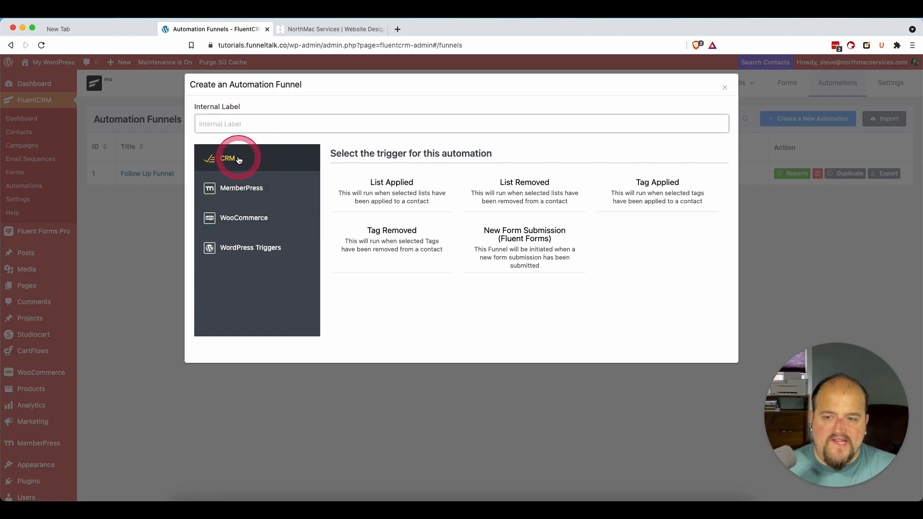
pyautogui.click(233, 189)
pyautogui.click(240, 224)
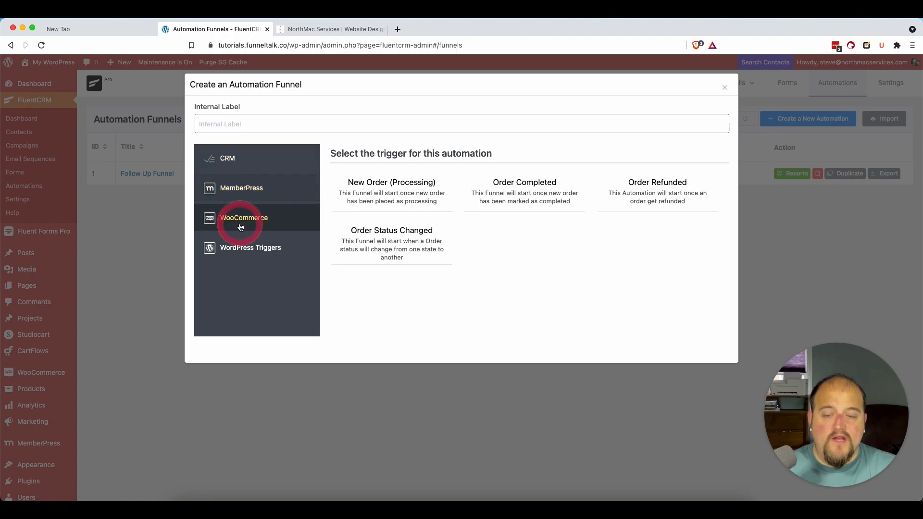
pyautogui.click(239, 252)
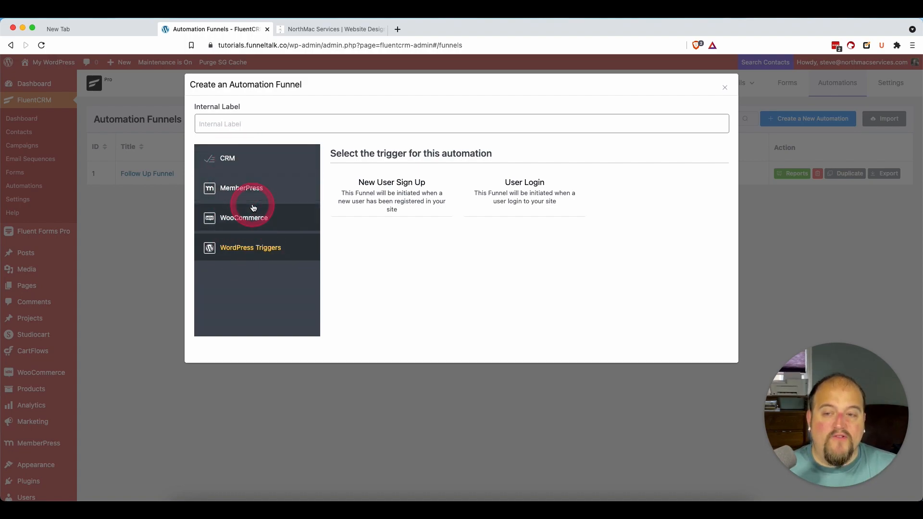
pyautogui.click(246, 165)
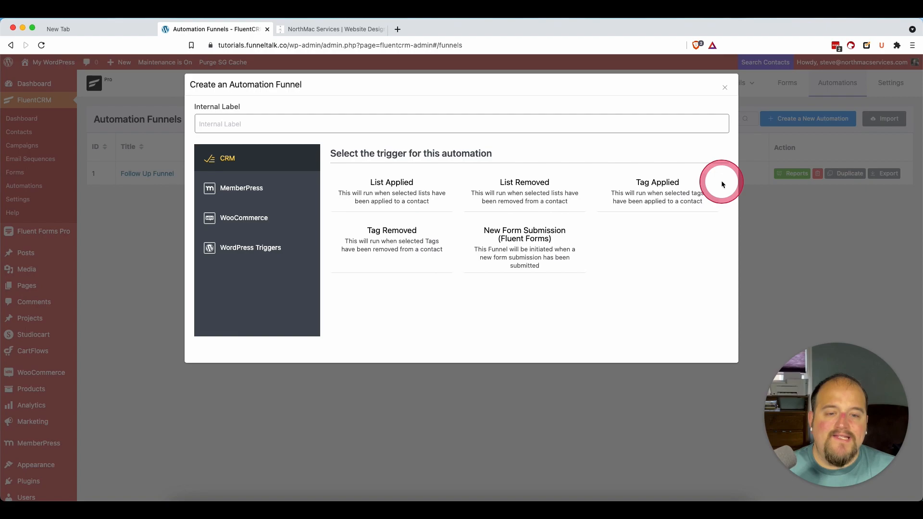
pyautogui.click(667, 190)
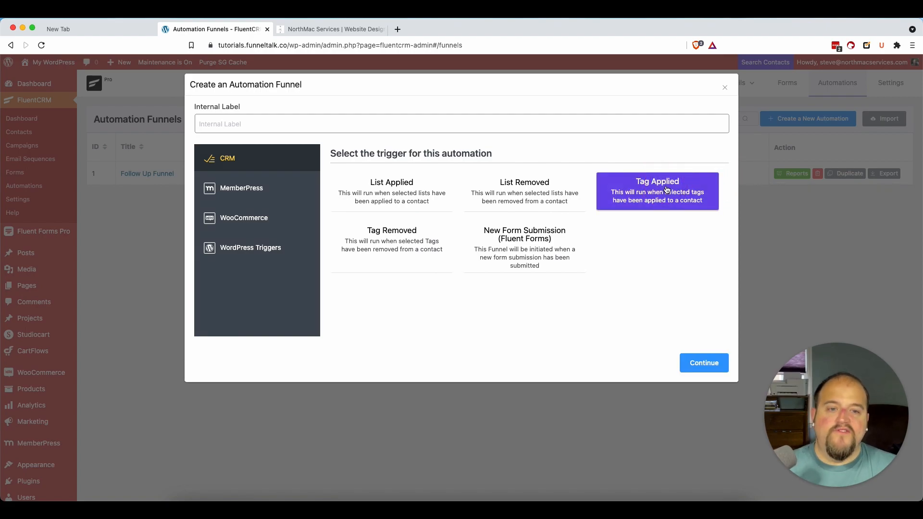
pyautogui.click(227, 126)
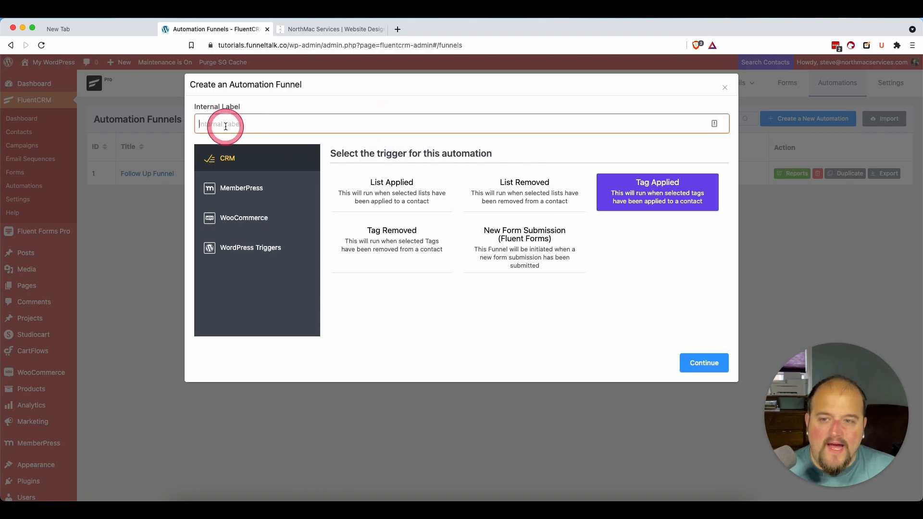
pyautogui.write('E')
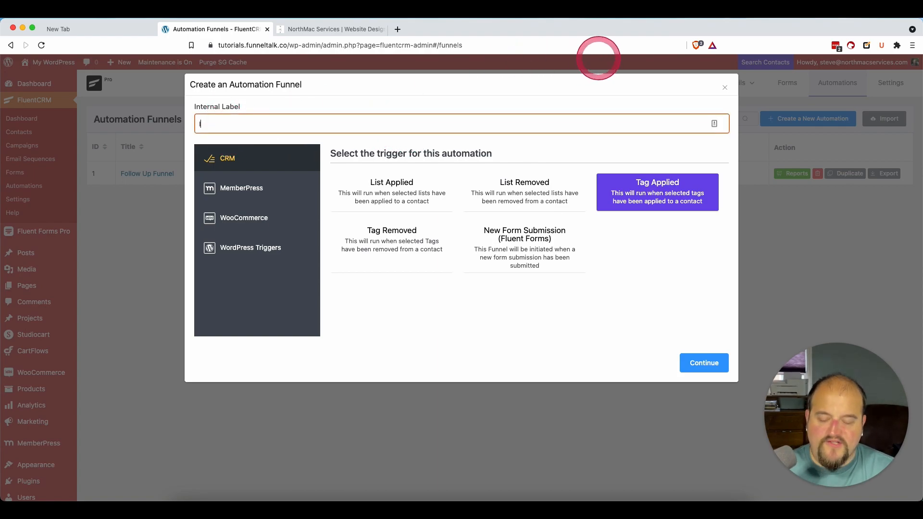
pyautogui.press('BackSpace')
pyautogui.write('Email')
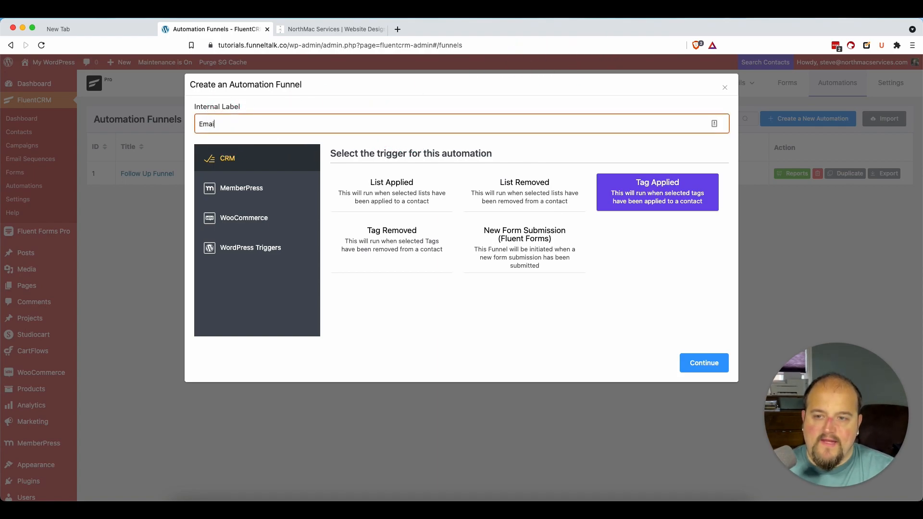
pyautogui.press('super+a')
pyautogui.press('BackSpace')
# Step: Label the automation Lead Magnet Followup Funnel and continue to its trigger settings
pyautogui.write('Lead Magnet Follup Fu')
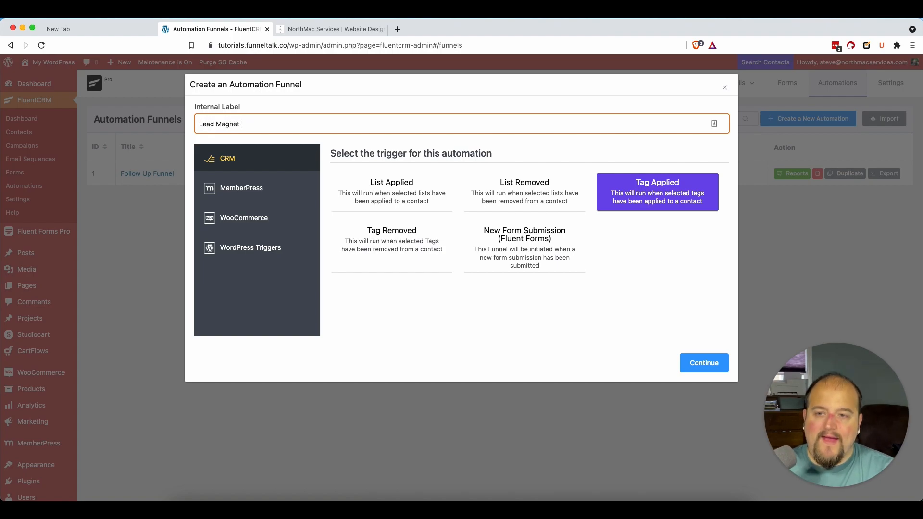
pyautogui.press('BackSpace')
pyautogui.press('BackSpace')
pyautogui.press('BackSpace')
pyautogui.press('BackSpace')
pyautogui.press('BackSpace')
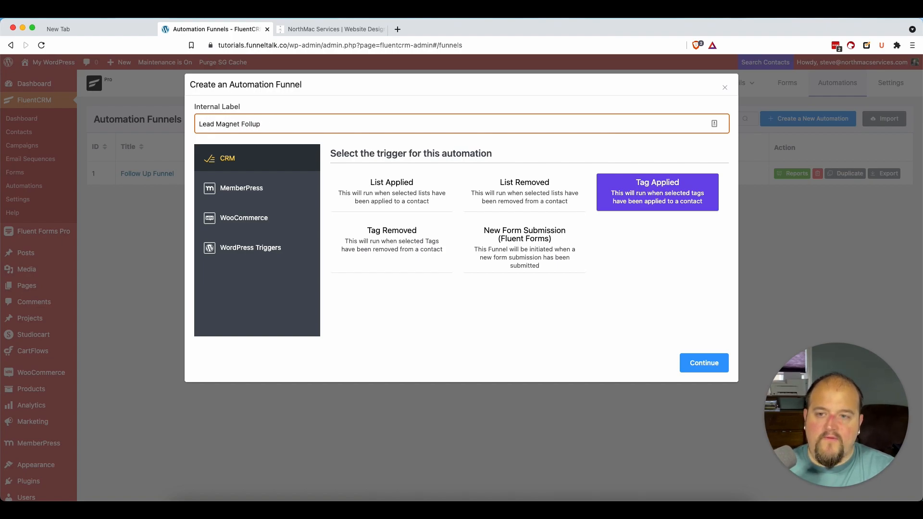
pyautogui.write('owup Funnel')
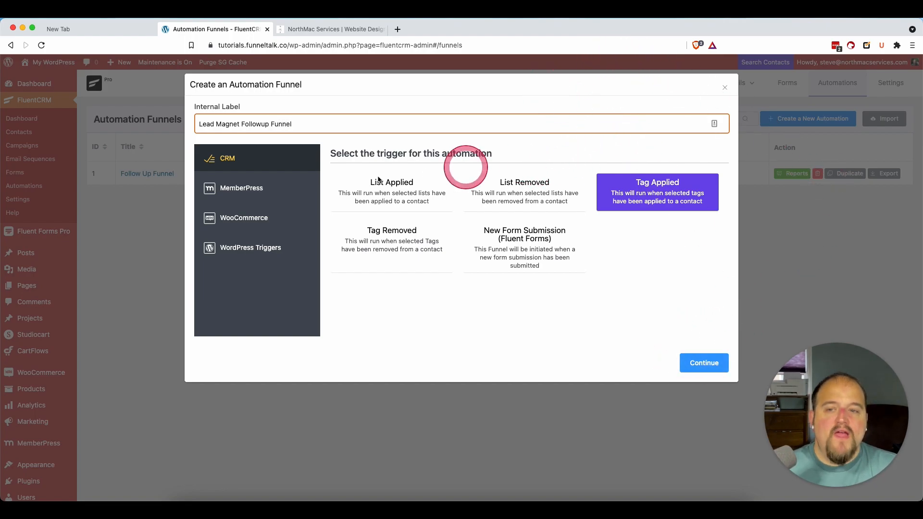
pyautogui.tripleClick(301, 127)
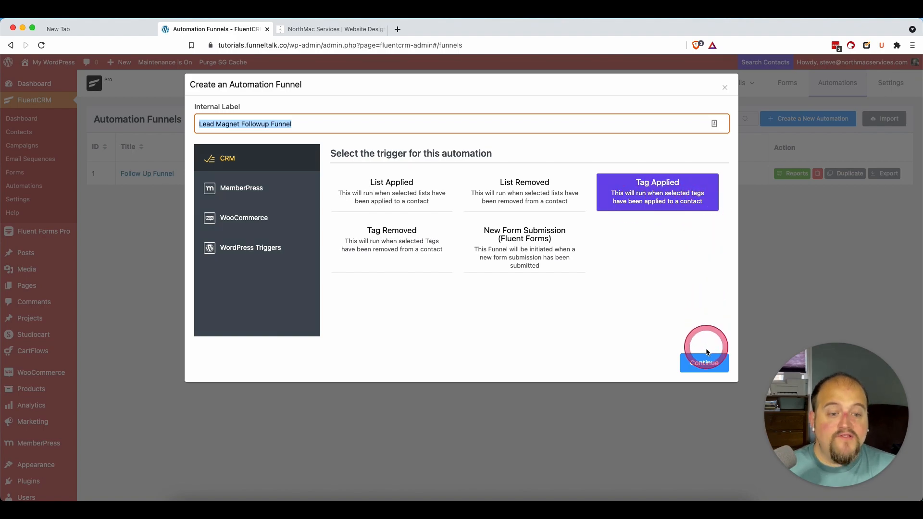
pyautogui.click(705, 363)
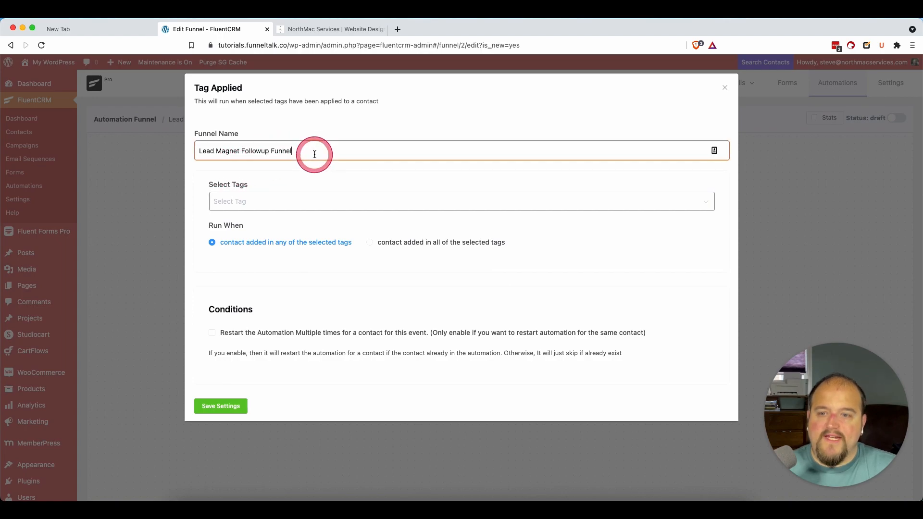
# Step: Select Tag 1 as the tag that triggers the funnel
pyautogui.moveTo(313, 153); pyautogui.dragTo(171, 153)
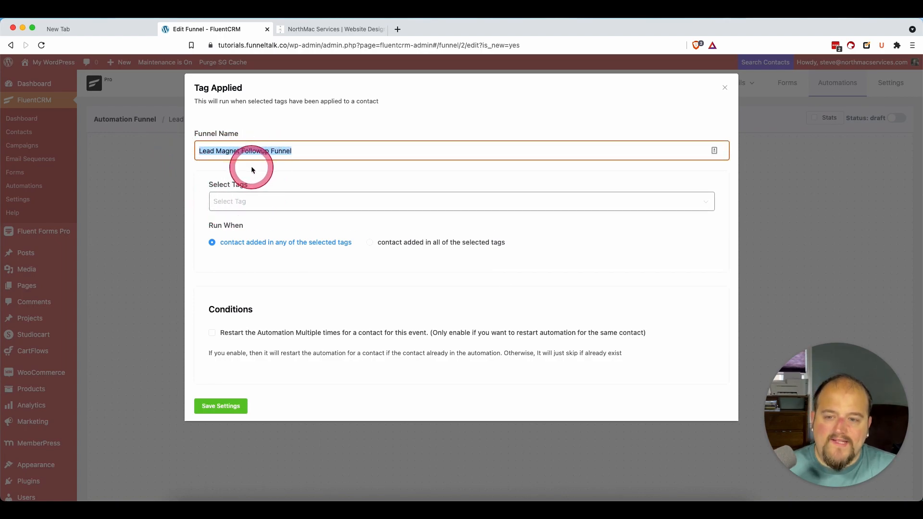
pyautogui.click(225, 194)
pyautogui.click(256, 229)
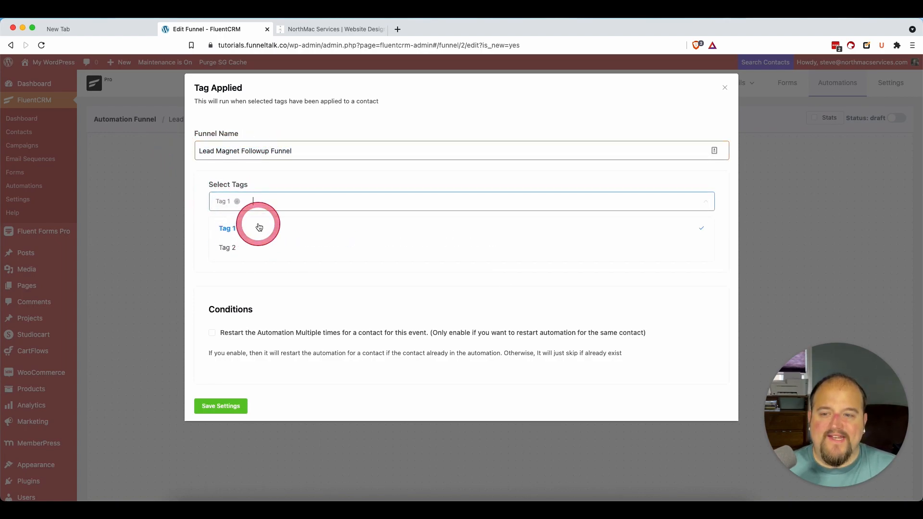
pyautogui.click(346, 150)
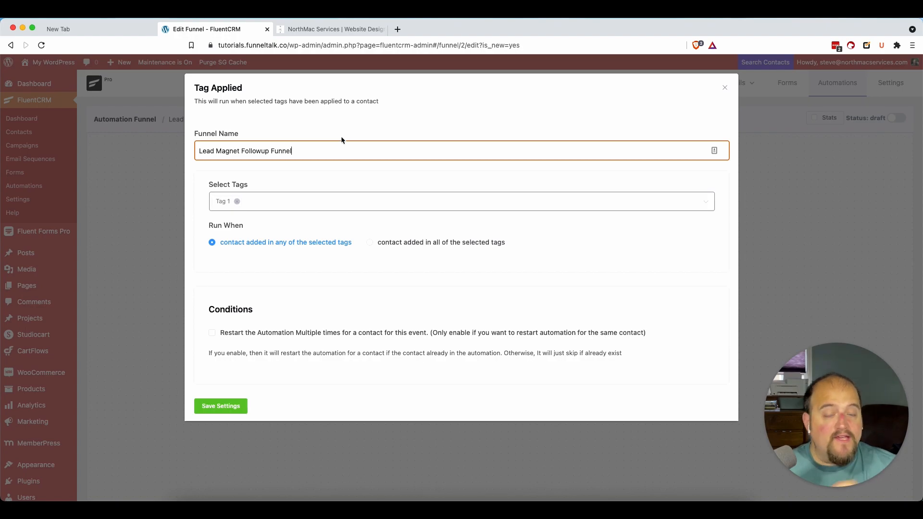
pyautogui.click(329, 155)
pyautogui.click(277, 235)
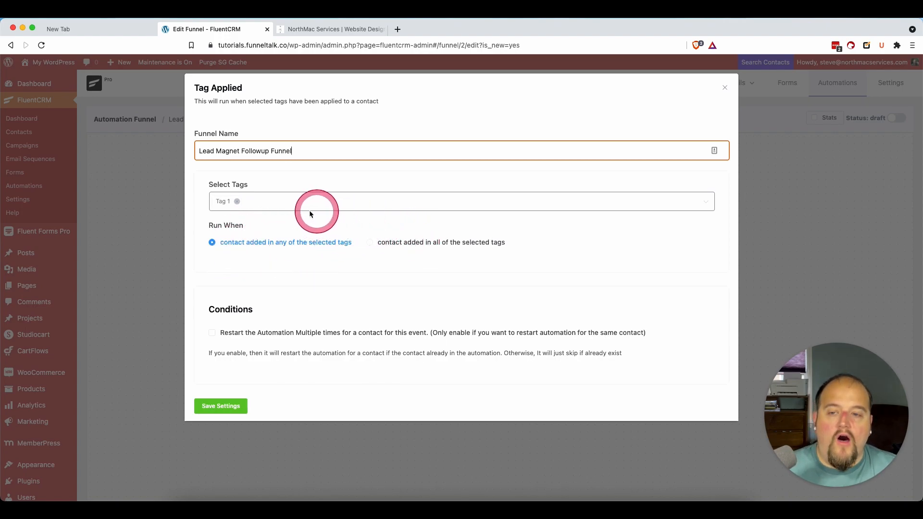
# Step: Add Tag 2 to the trigger tags and set the funnel to run when the contact is added in all of the selected tags
pyautogui.click(299, 201)
pyautogui.write('tag1')
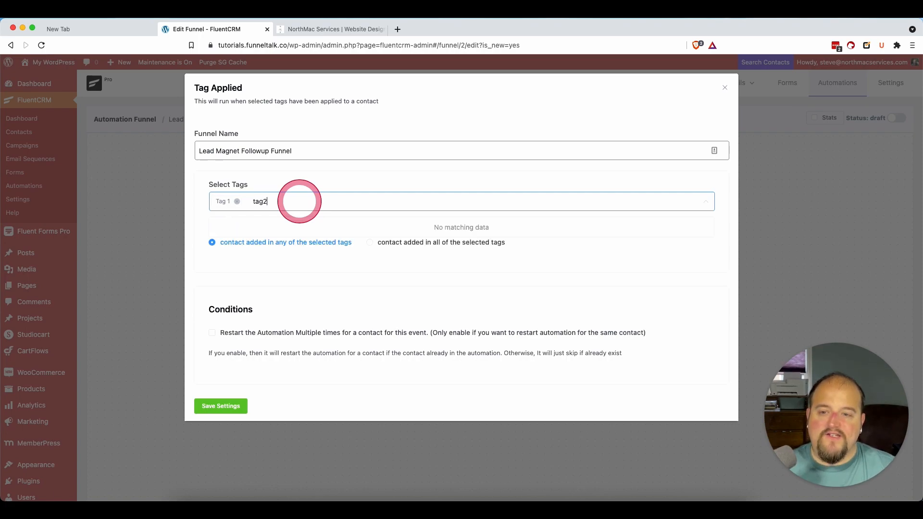
pyautogui.press('BackSpace')
pyautogui.click(342, 247)
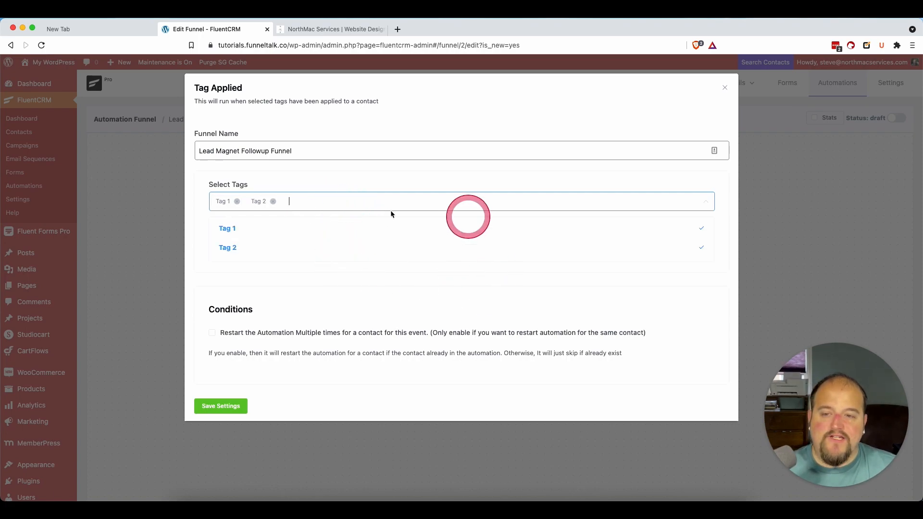
pyautogui.click(426, 297)
pyautogui.click(401, 244)
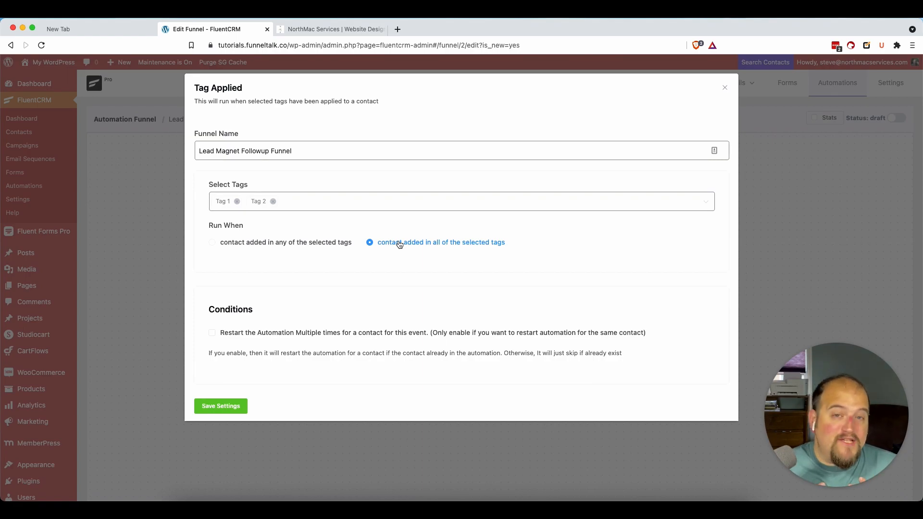
pyautogui.click(384, 239)
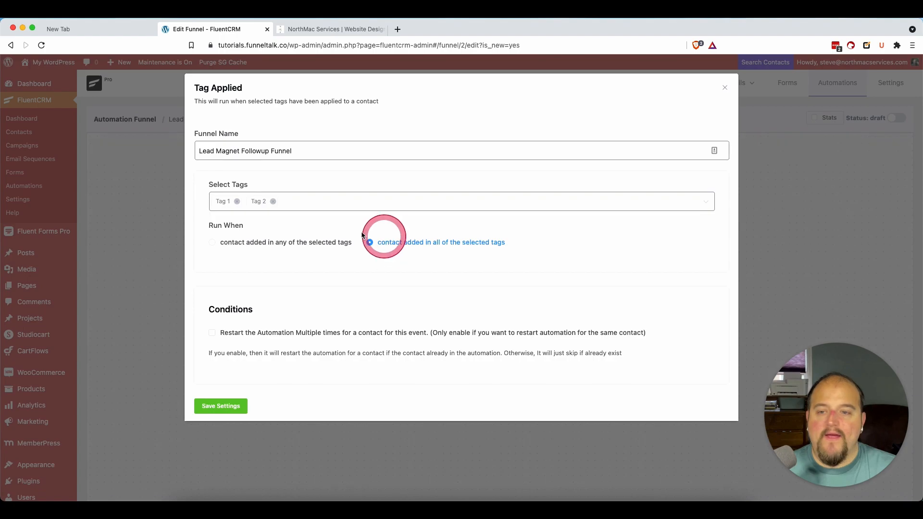
# Step: Remove Tag 2 from the trigger and set Run When back to contact added in any of the selected tags
pyautogui.click(274, 201)
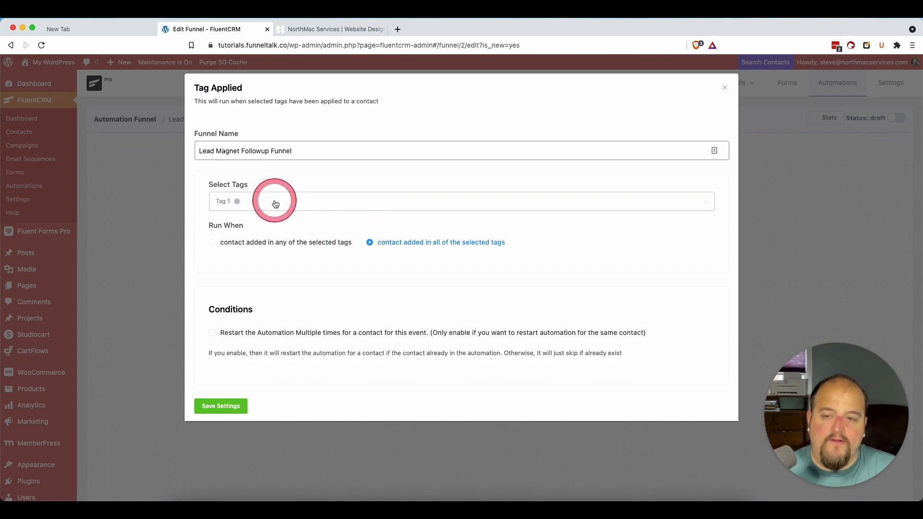
pyautogui.click(213, 242)
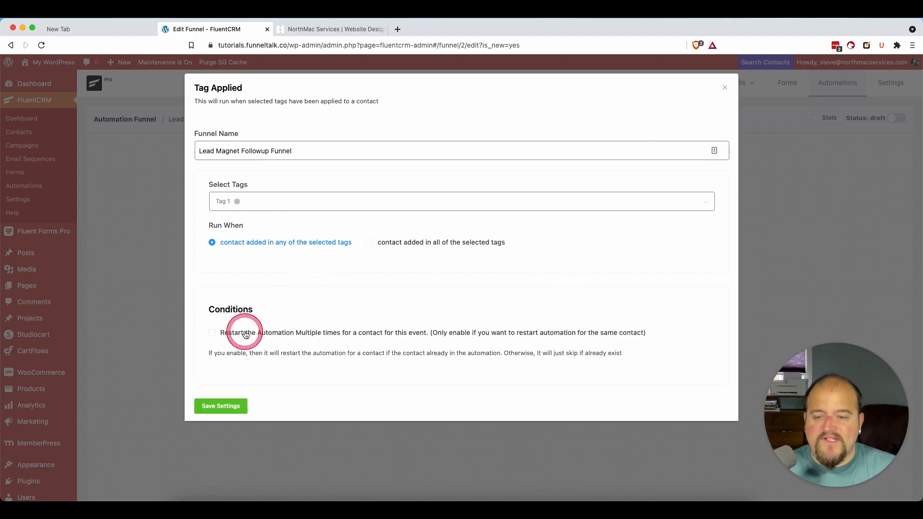
# Step: Enable the condition that restarts the automation multiple times for the same contact
pyautogui.click(441, 332)
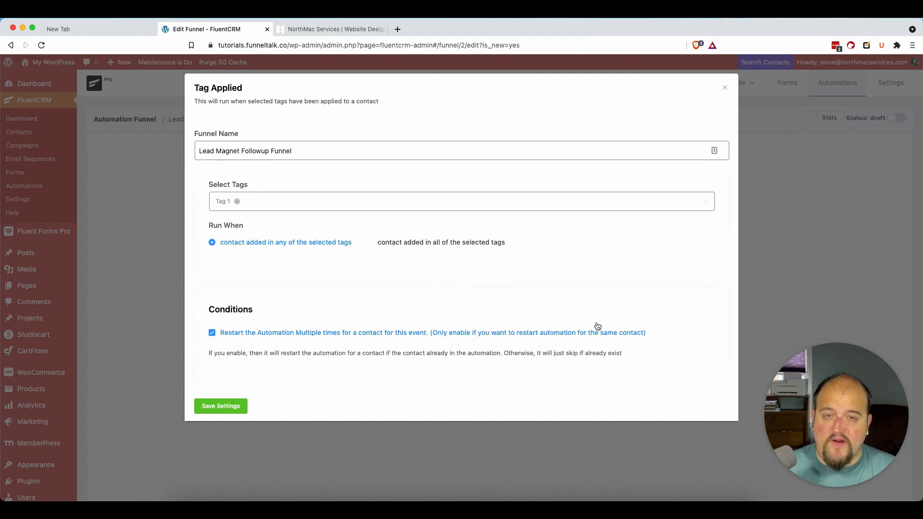
# Step: Disable the condition that restarts the automation for the same contact and save the Tag Applied trigger settings
pyautogui.click(380, 332)
pyautogui.moveTo(204, 355); pyautogui.dragTo(647, 358)
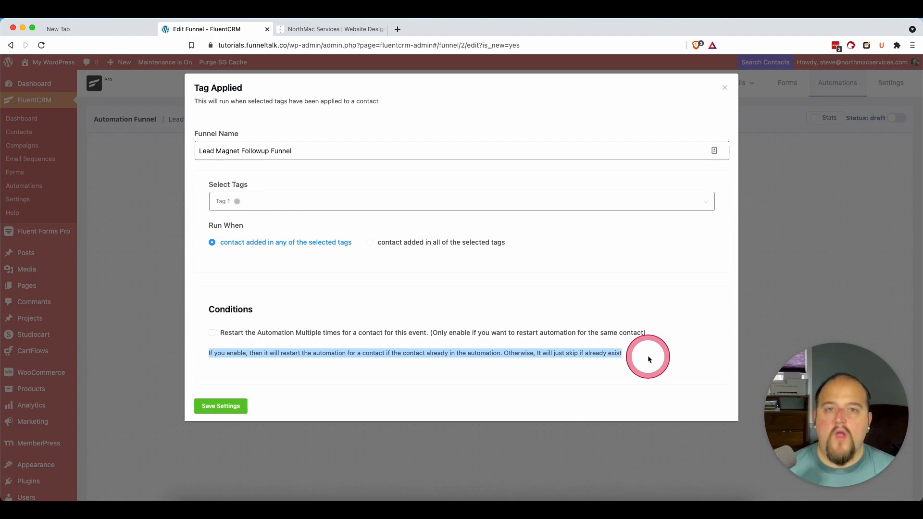
pyautogui.click(594, 385)
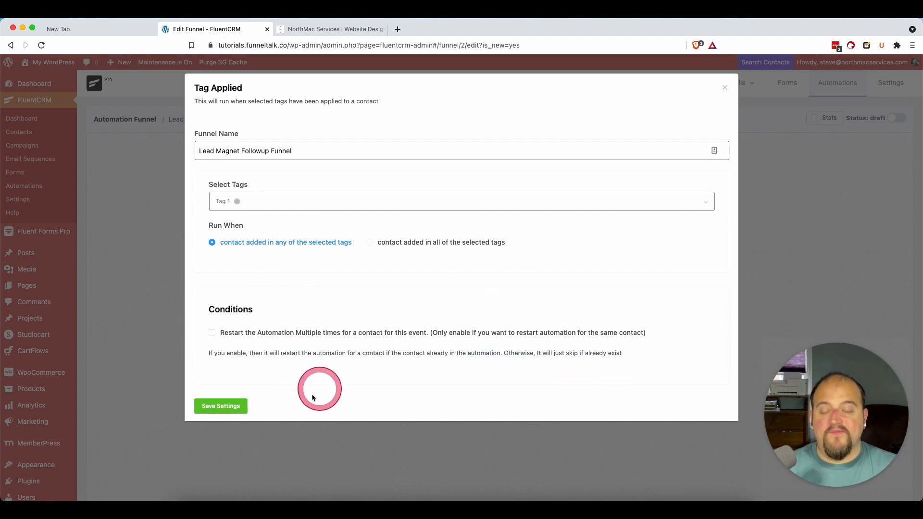
pyautogui.click(243, 408)
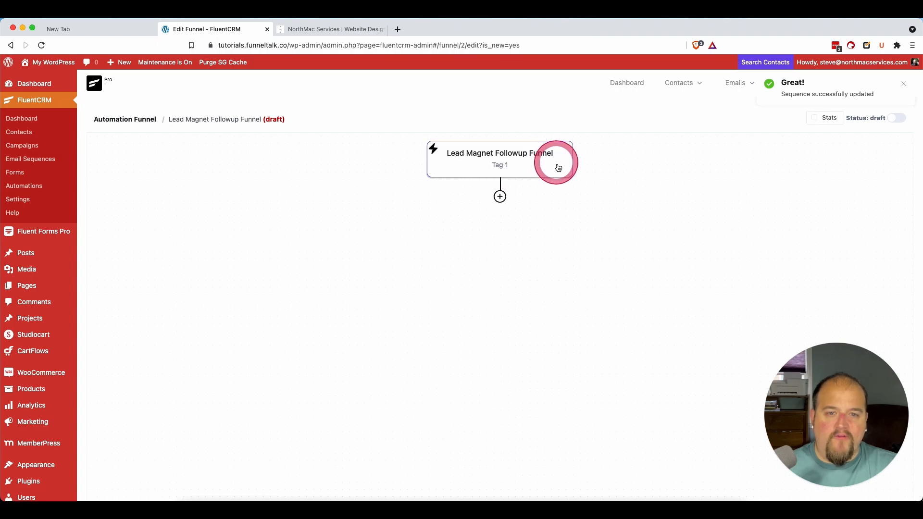
# Step: Show the stats on the Lead Magnet Followup Funnel and hide them again
pyautogui.moveTo(274, 119)
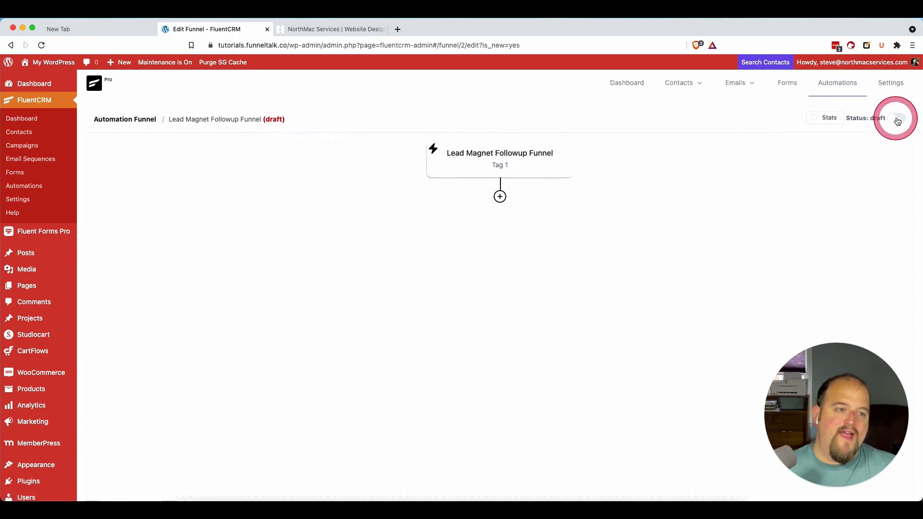
pyautogui.click(815, 118)
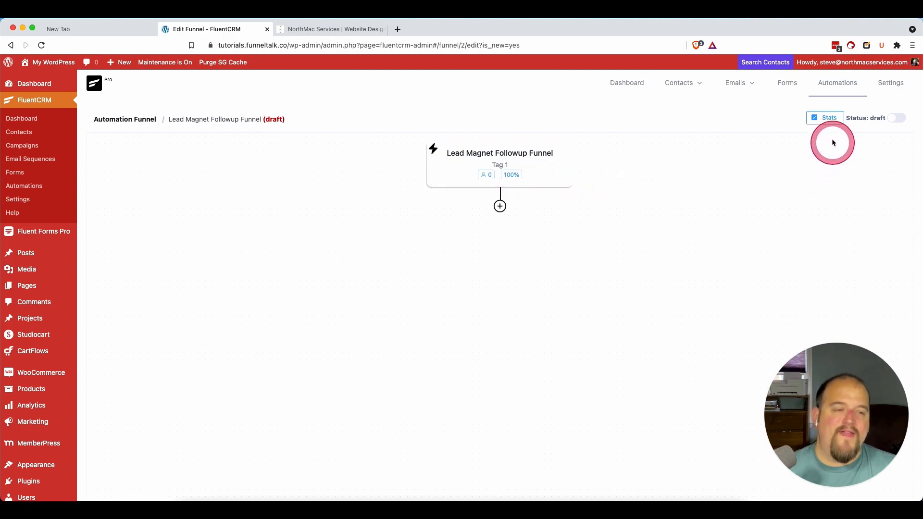
pyautogui.click(816, 123)
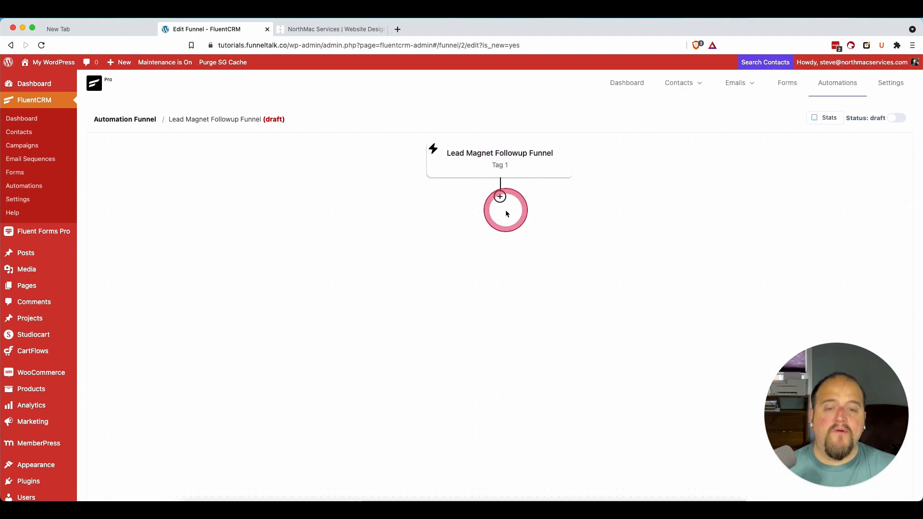
# Step: Add a Set Sequence Emails action below the funnel trigger, assign the Soap Opera Sequence to it and save
pyautogui.click(500, 196)
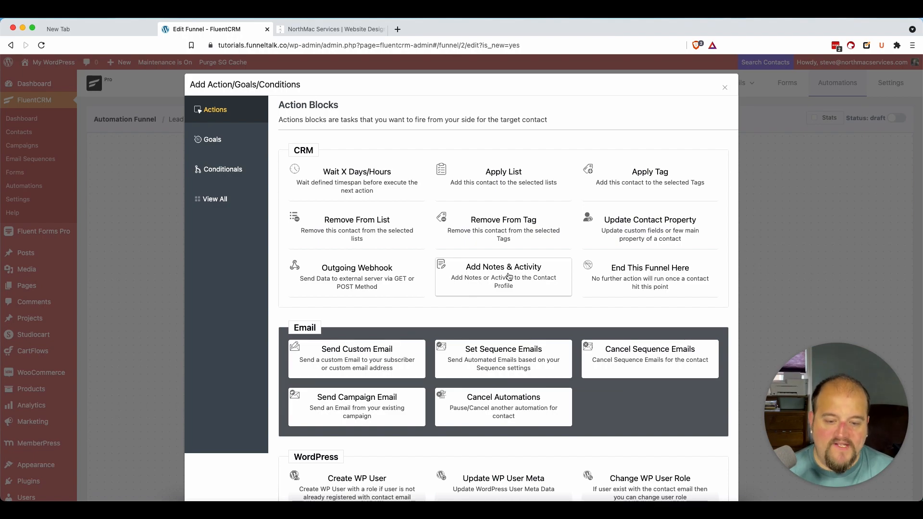
pyautogui.scroll(-2, 509, 276)
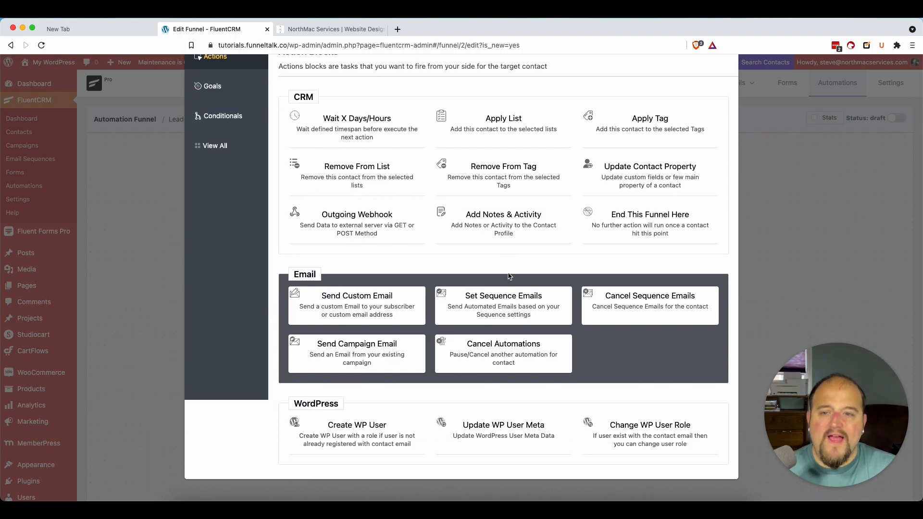
pyautogui.click(388, 398)
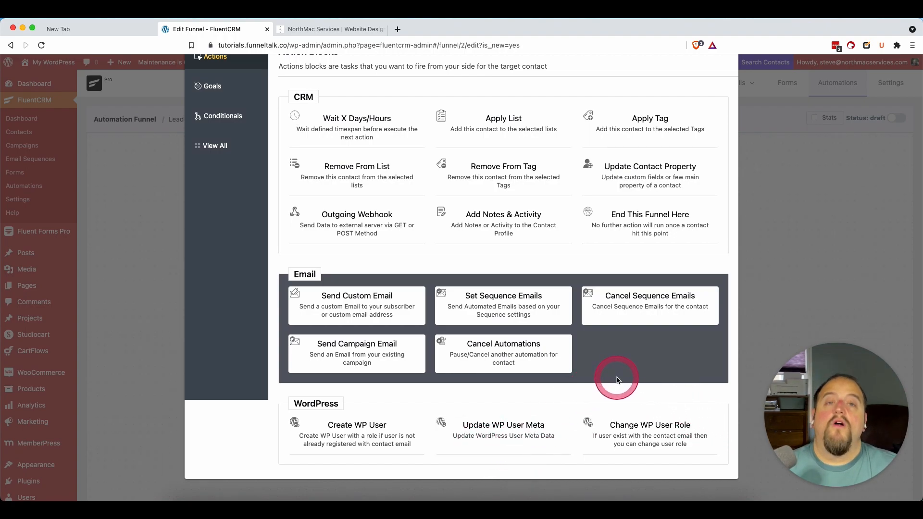
pyautogui.click(512, 297)
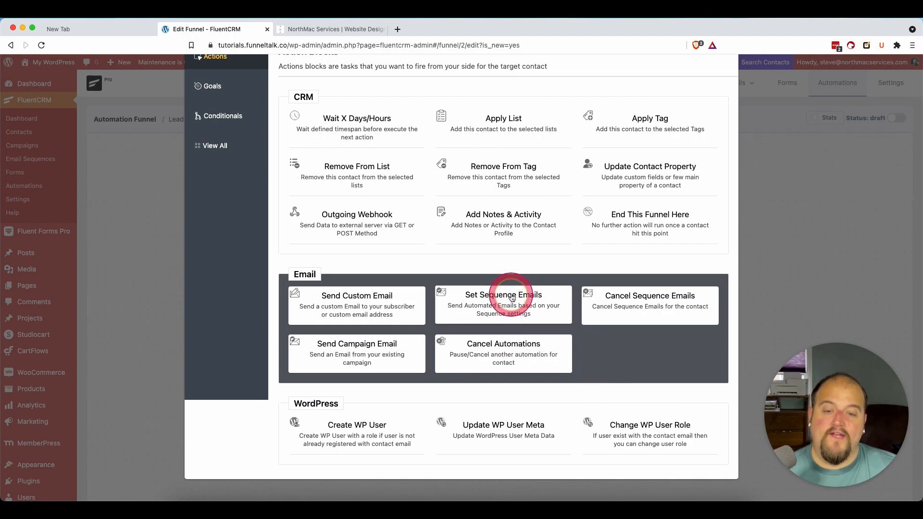
pyautogui.click(492, 284)
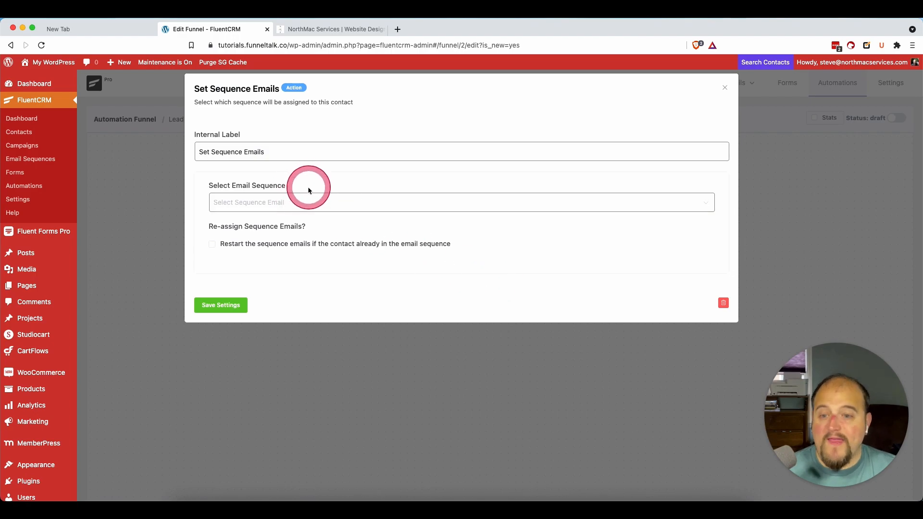
pyautogui.click(301, 202)
pyautogui.click(265, 233)
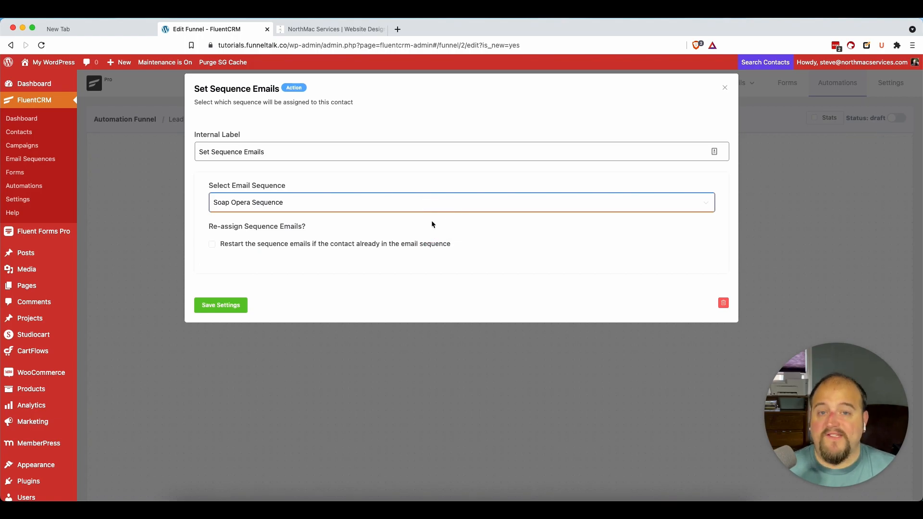
pyautogui.click(208, 306)
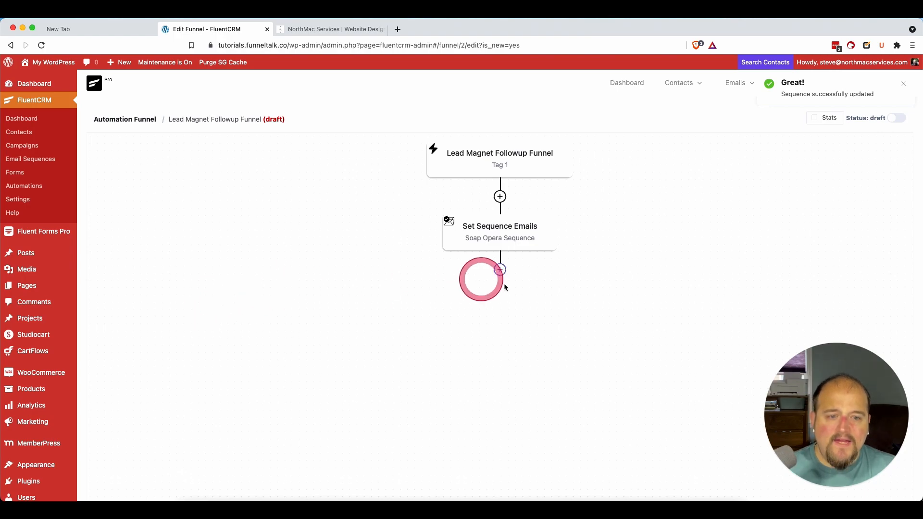
# Step: Add an End This Funnel Here action after the Set Sequence Emails block and save it
pyautogui.click(500, 270)
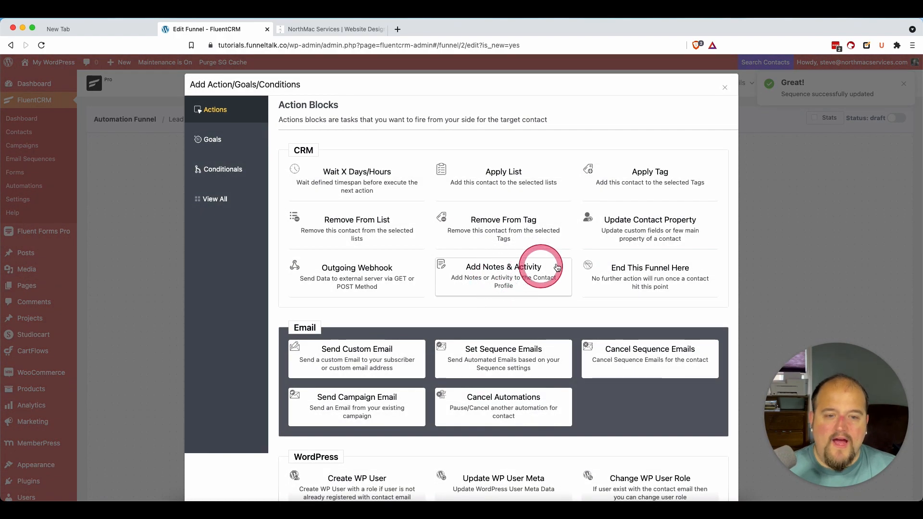
pyautogui.click(669, 268)
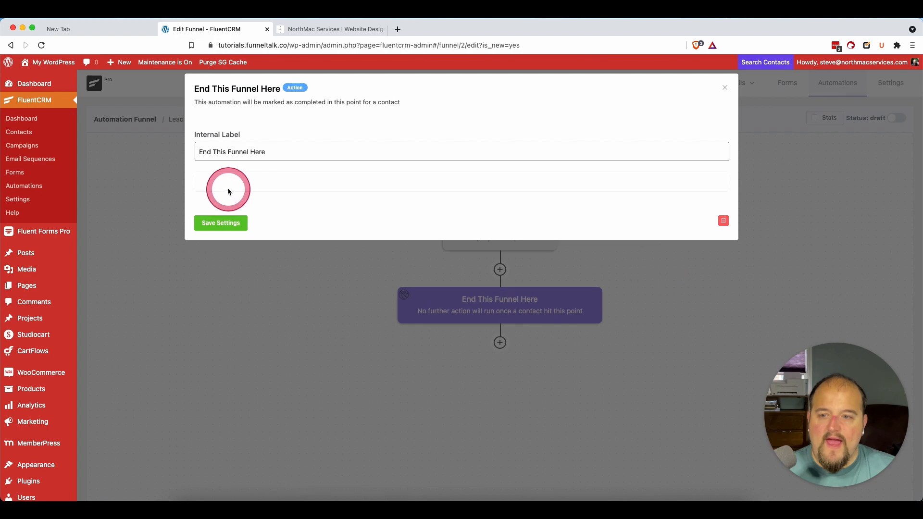
pyautogui.click(219, 223)
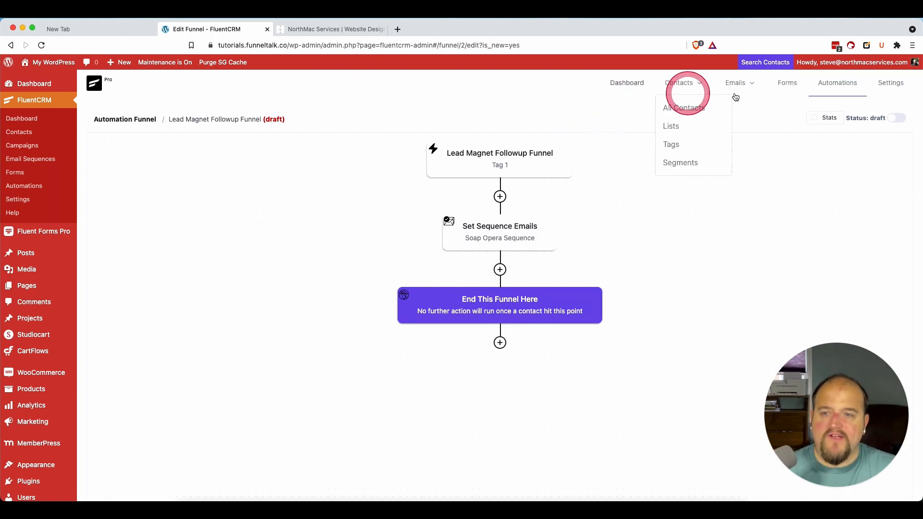
# Step: Create a new automation labelled Memberpress Funnel that uses the CRM trigger Tag Applied
pyautogui.click(845, 90)
pyautogui.click(820, 117)
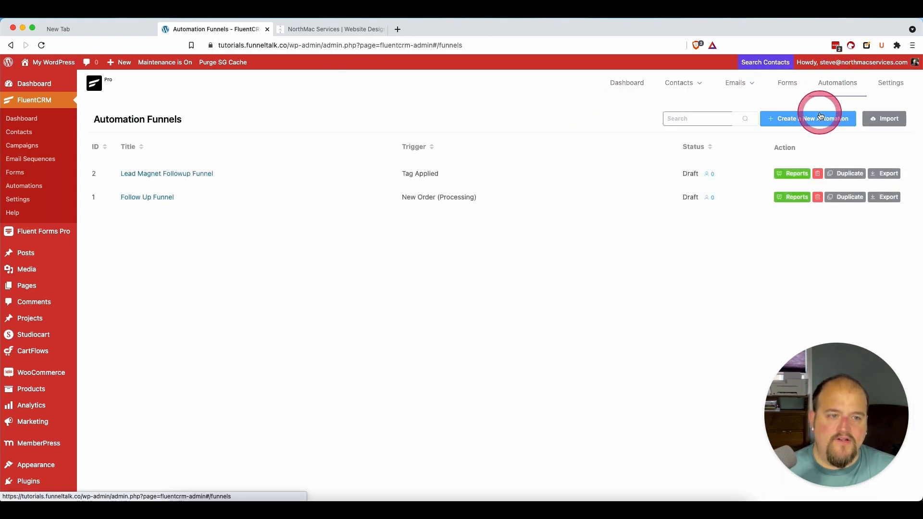
pyautogui.click(383, 160)
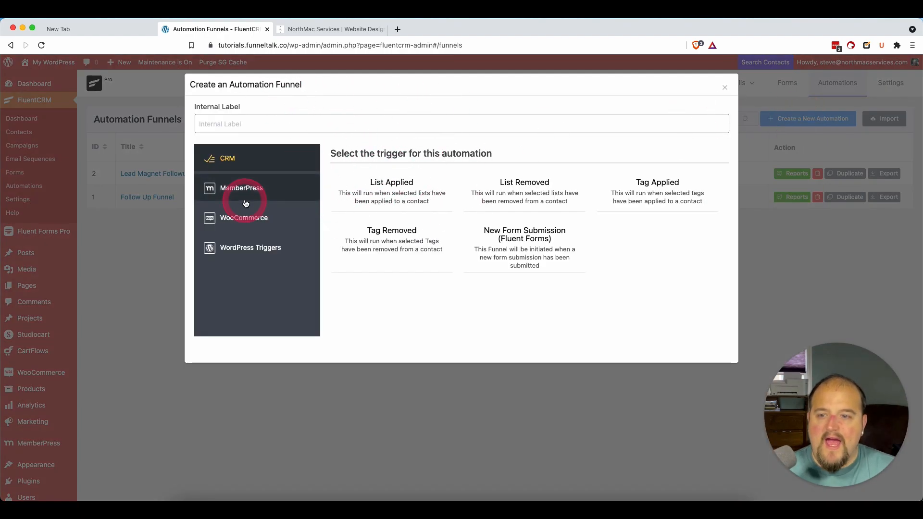
pyautogui.click(336, 124)
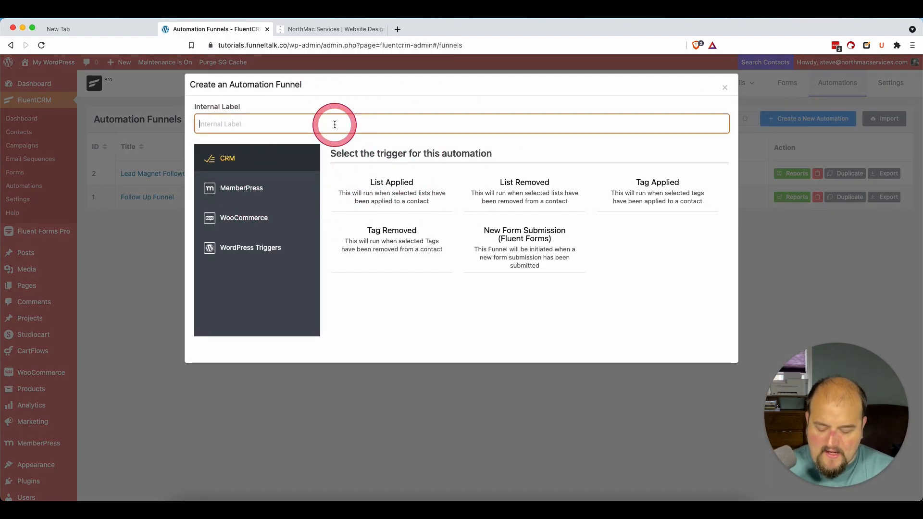
pyautogui.write('Memberpre')
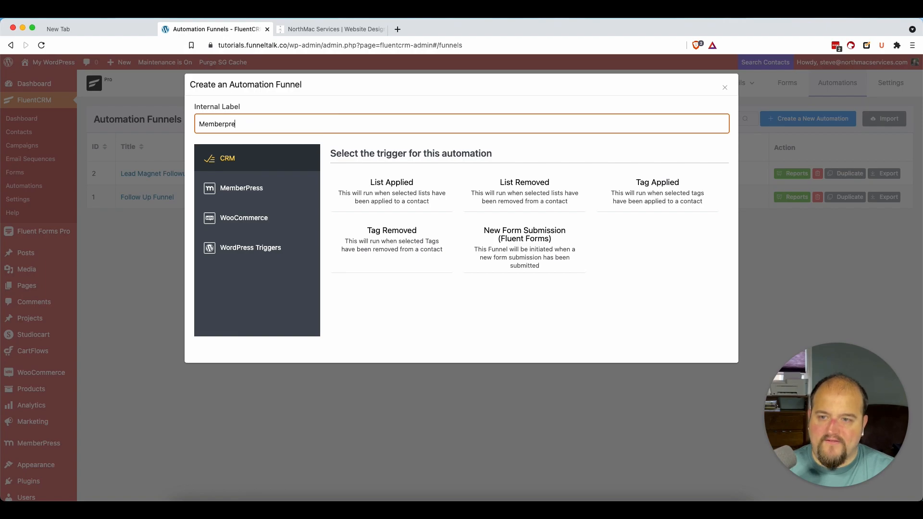
pyautogui.write('ss Funnel')
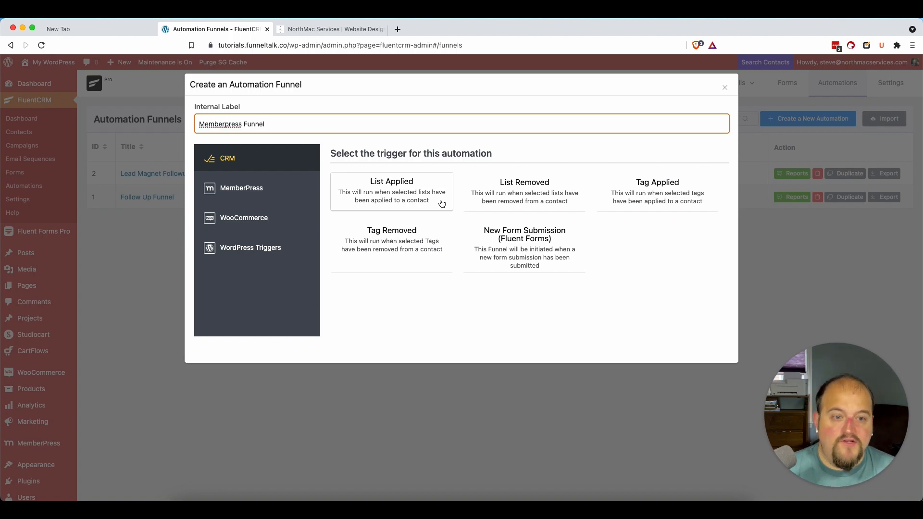
pyautogui.click(758, 229)
pyautogui.click(652, 204)
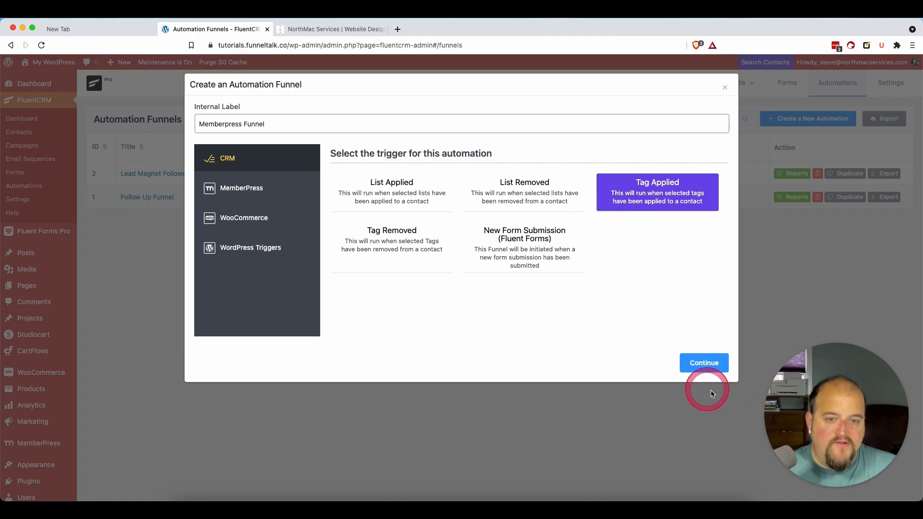
pyautogui.click(688, 365)
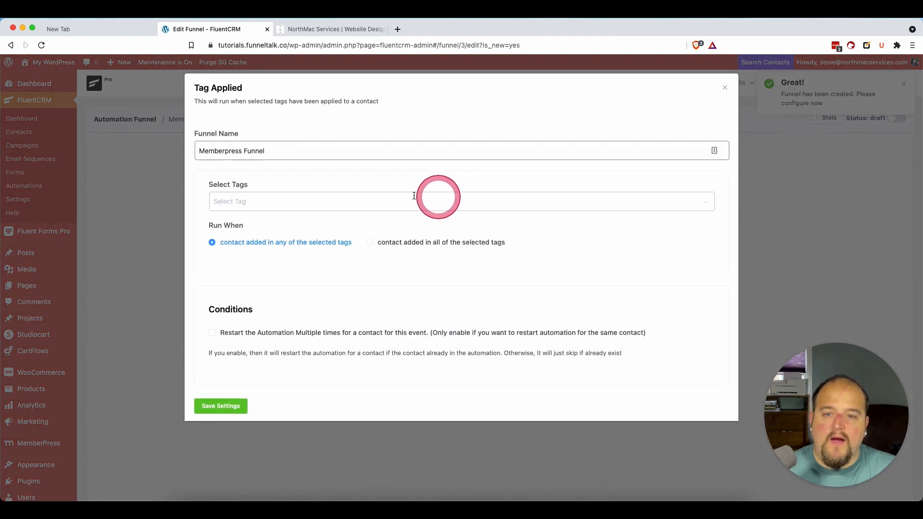
# Step: Select Tag 1 as the trigger tag of the Memberpress Funnel and save the trigger settings
pyautogui.click(253, 201)
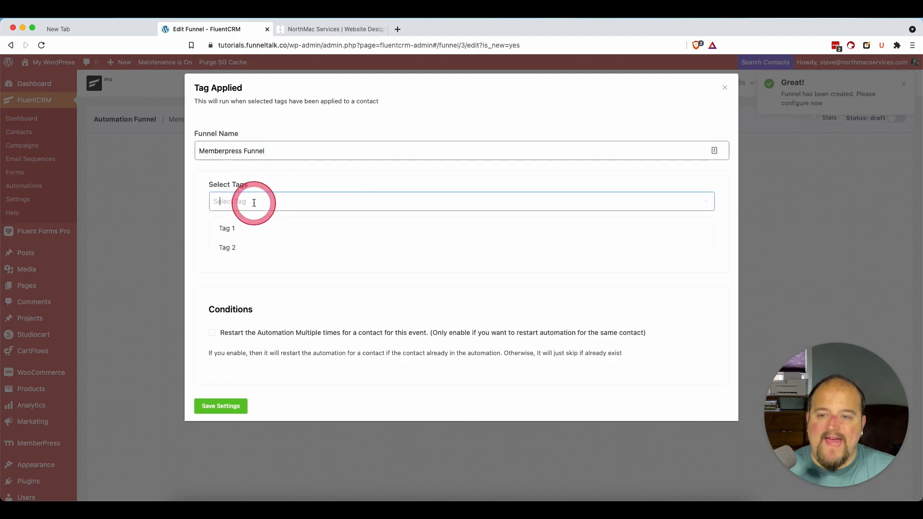
pyautogui.click(245, 234)
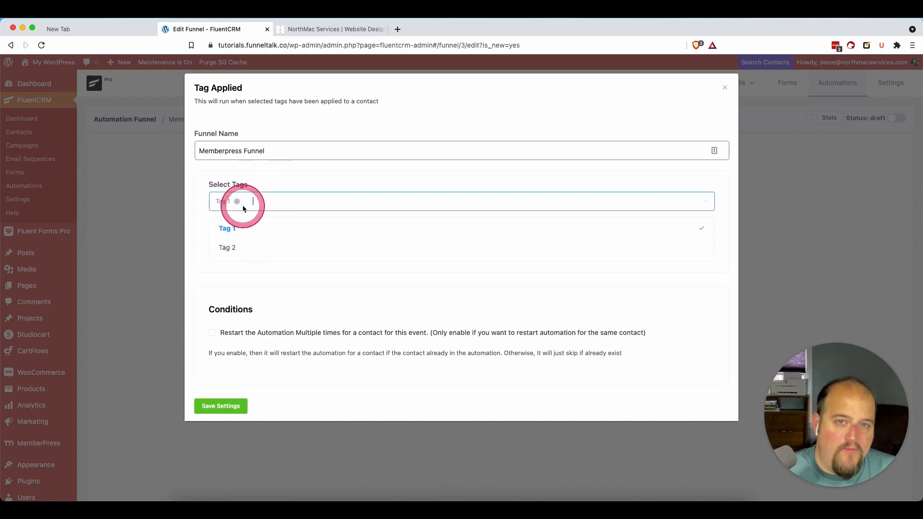
pyautogui.click(348, 176)
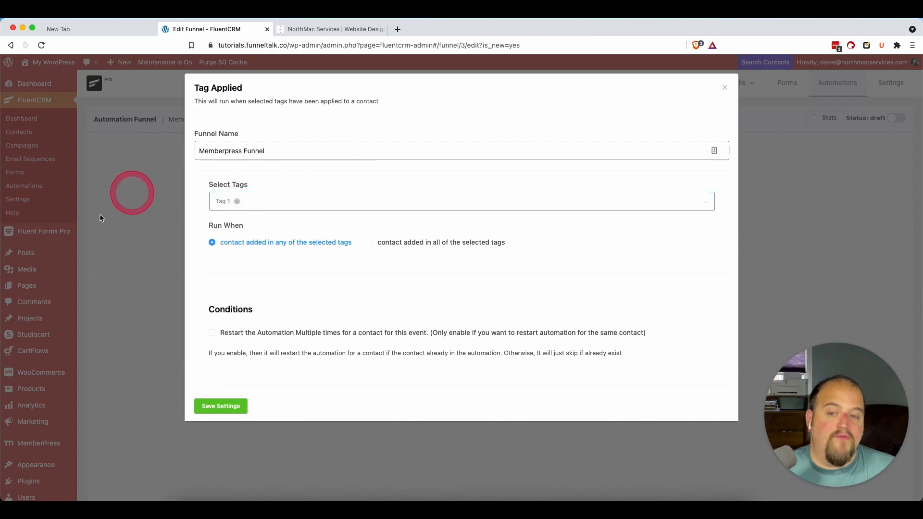
pyautogui.click(212, 409)
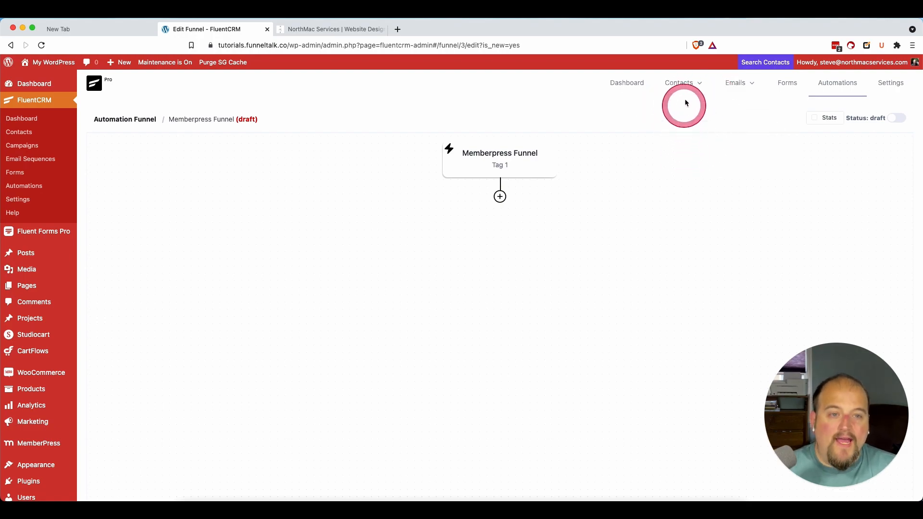
pyautogui.moveTo(684, 86)
pyautogui.moveTo(767, 95)
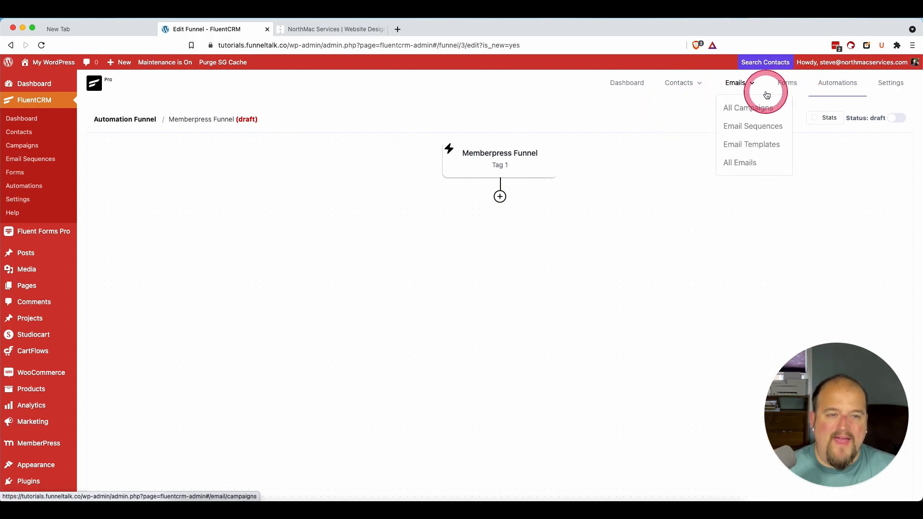